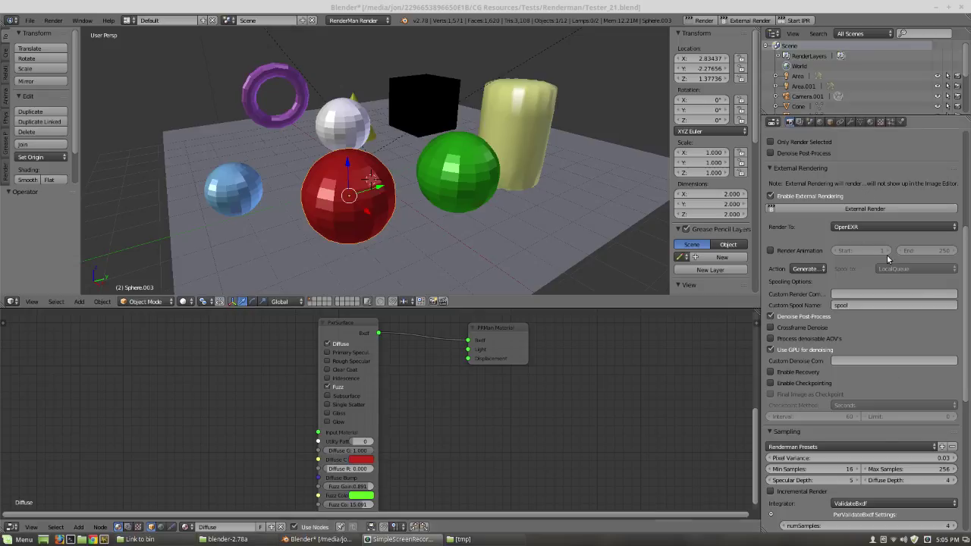
Nudge the PxrSurface node slightly left beside the PRMan Material node, then select PRMan Material
left_click(329, 343)
left_click_drag(365, 327, 341, 321)
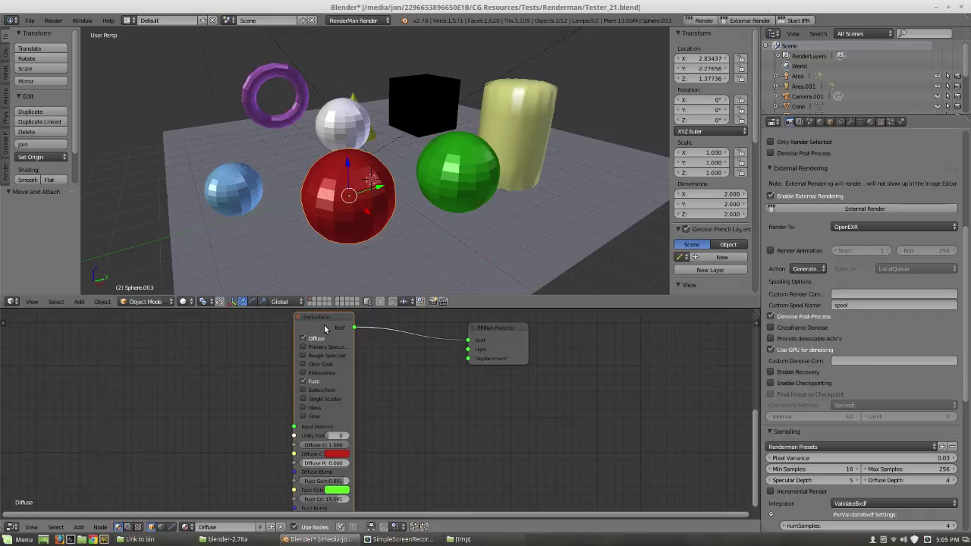
left_click_drag(328, 326, 344, 323)
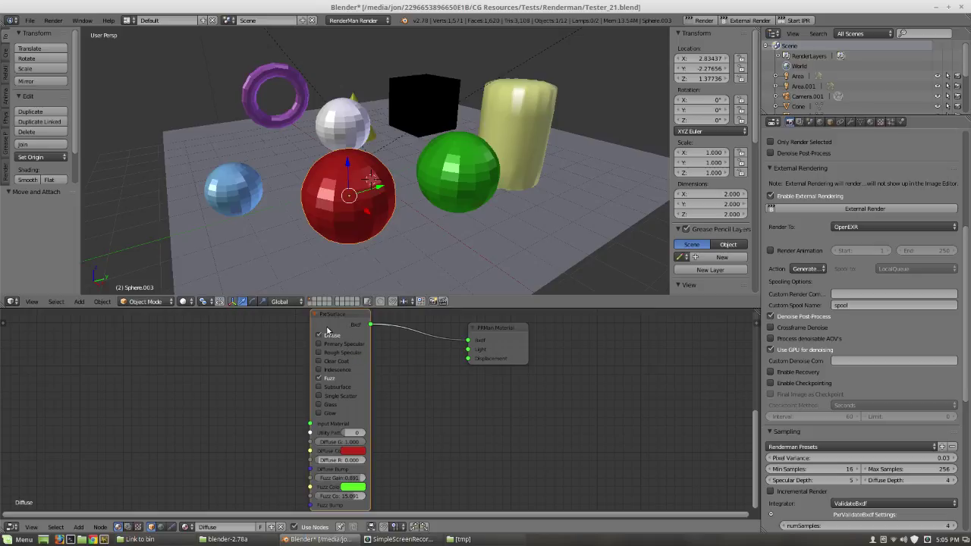
left_click(511, 350)
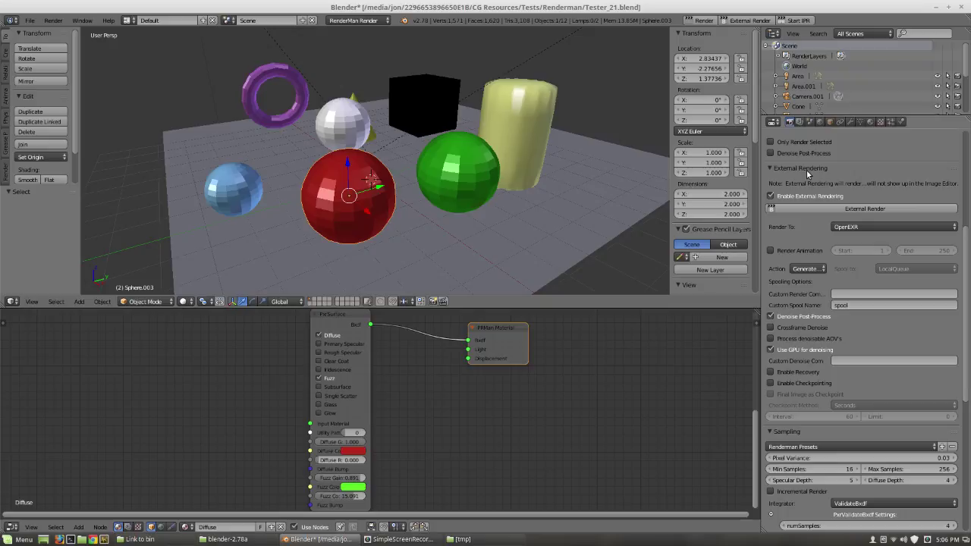
left_click(772, 195)
scroll(797, 222, "up", 1)
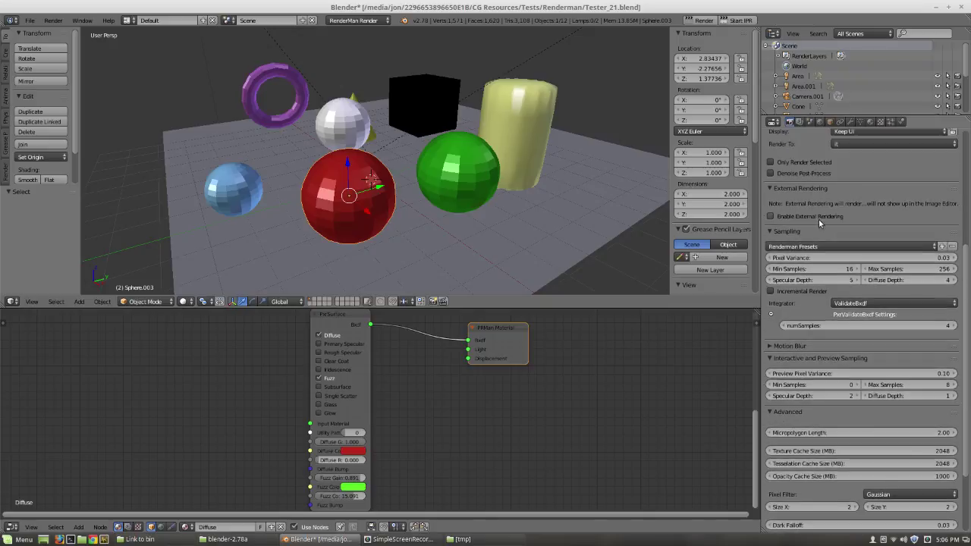
left_click(771, 190)
scroll(793, 241, "up", 2)
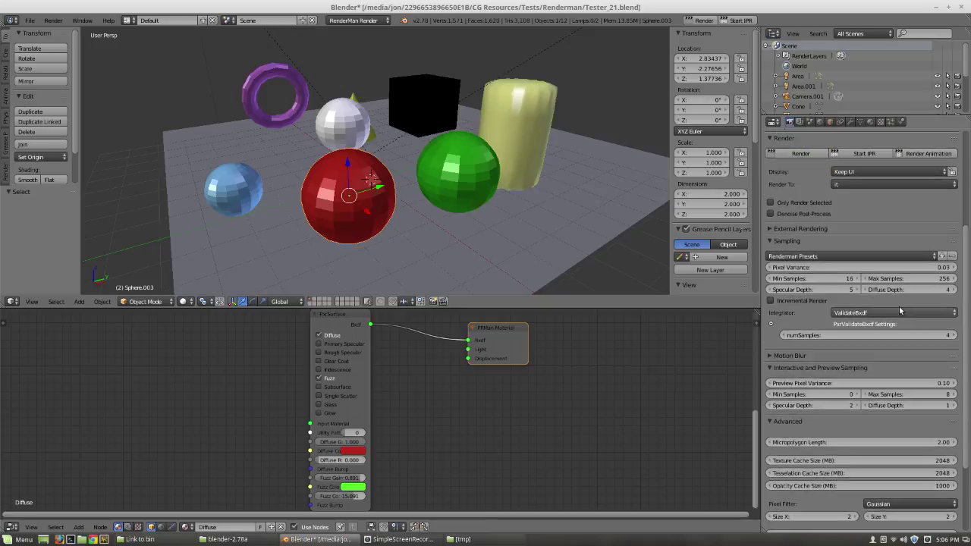
left_click(771, 229)
left_click(770, 257)
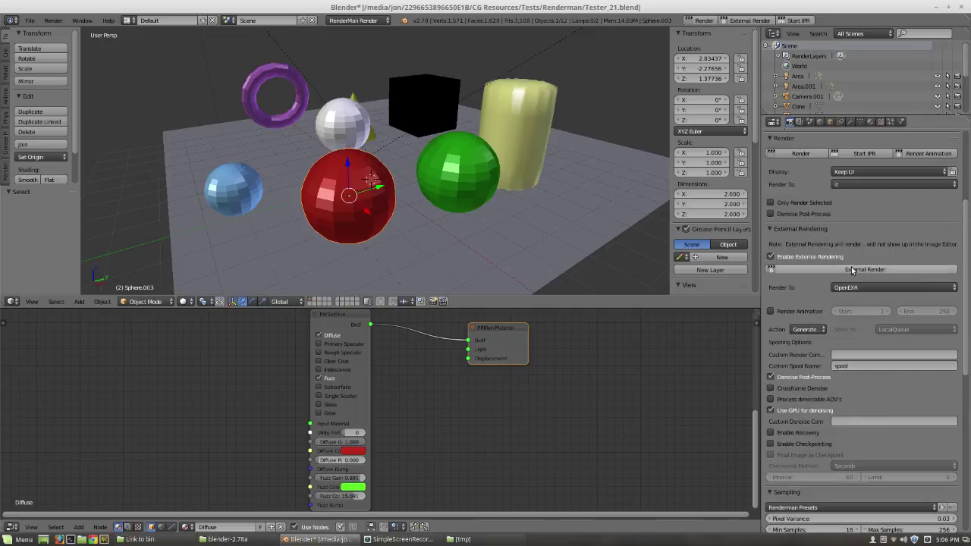
scroll(848, 273, "down", 3)
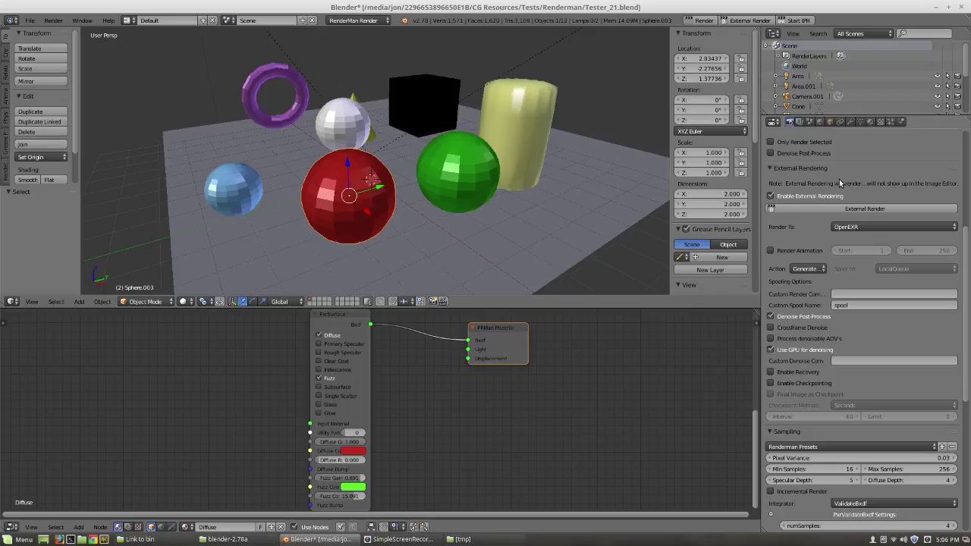
left_click(771, 196)
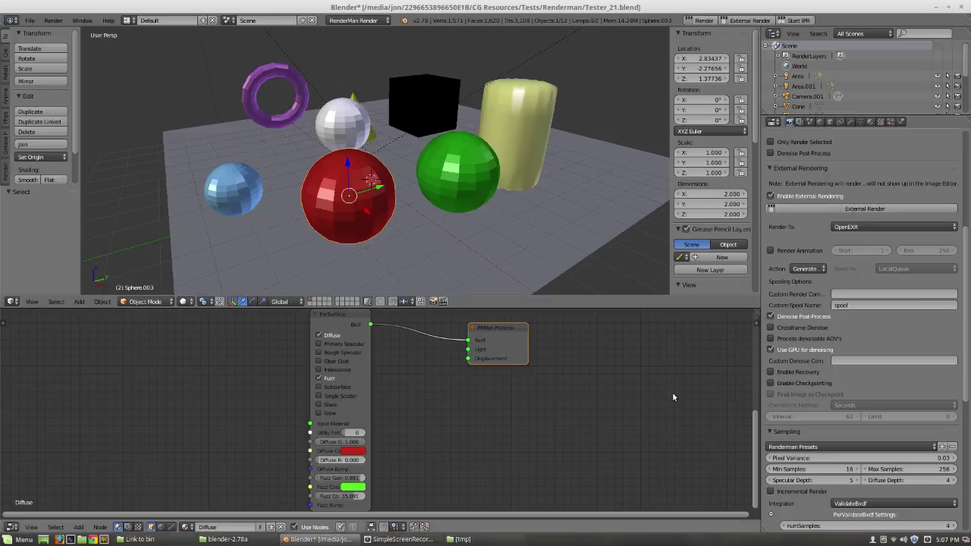
scroll(866, 351, "up", 4)
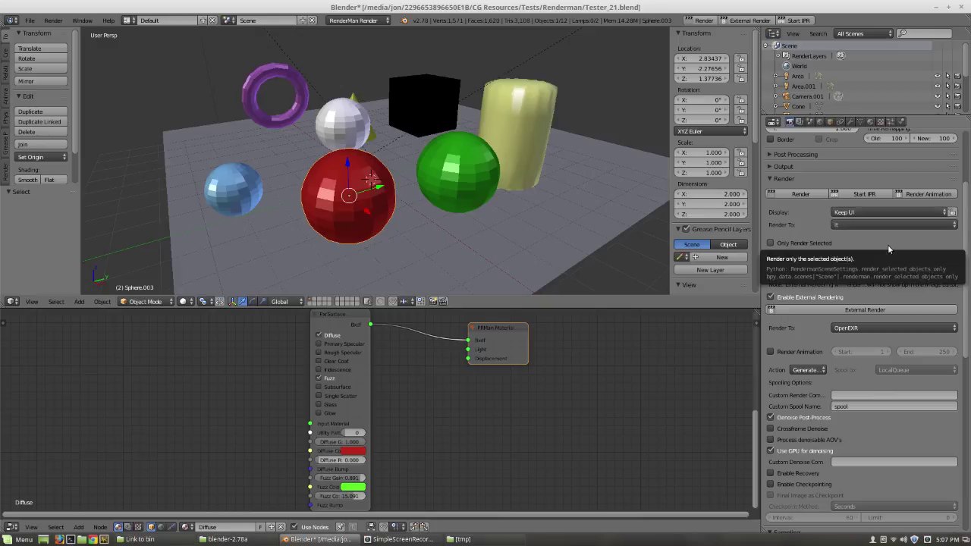
scroll(887, 244, "down", 5)
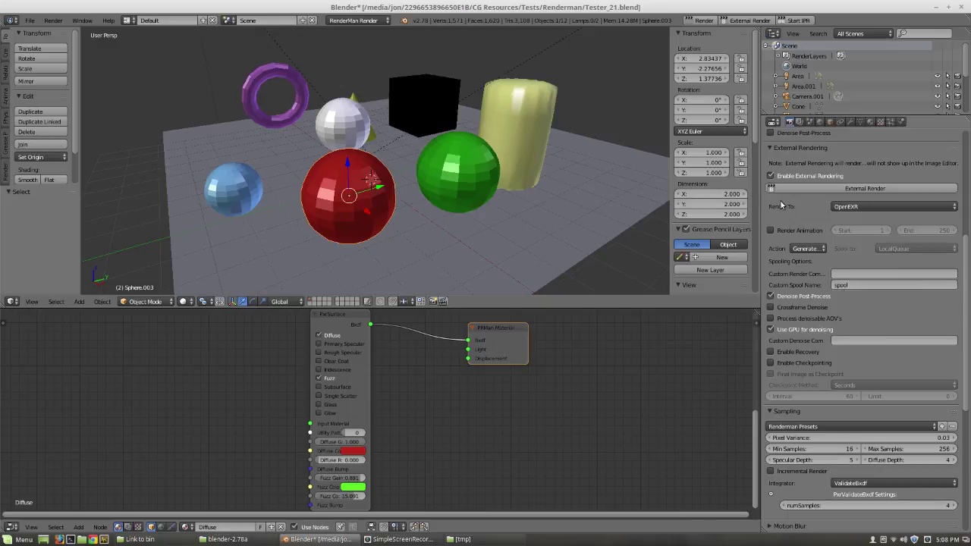
left_click(850, 208)
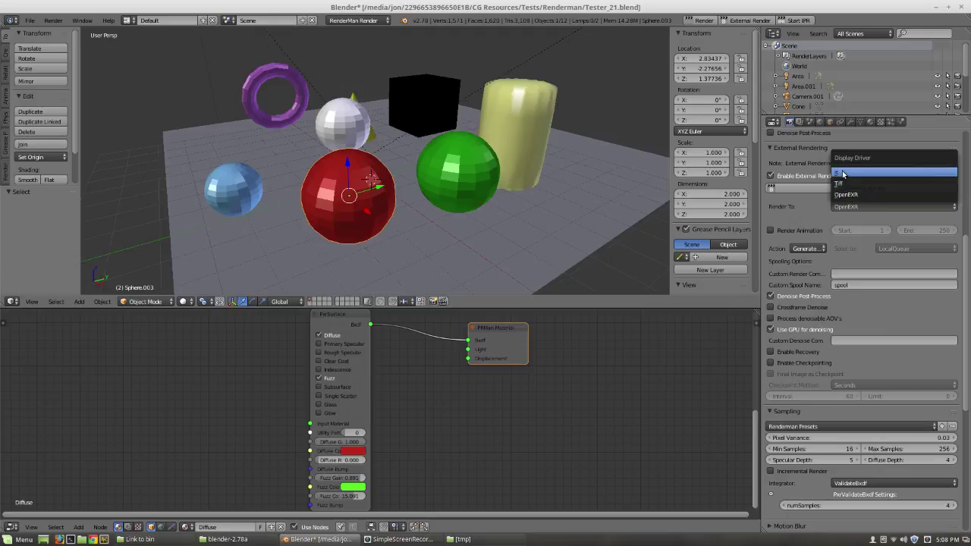
left_click(844, 195)
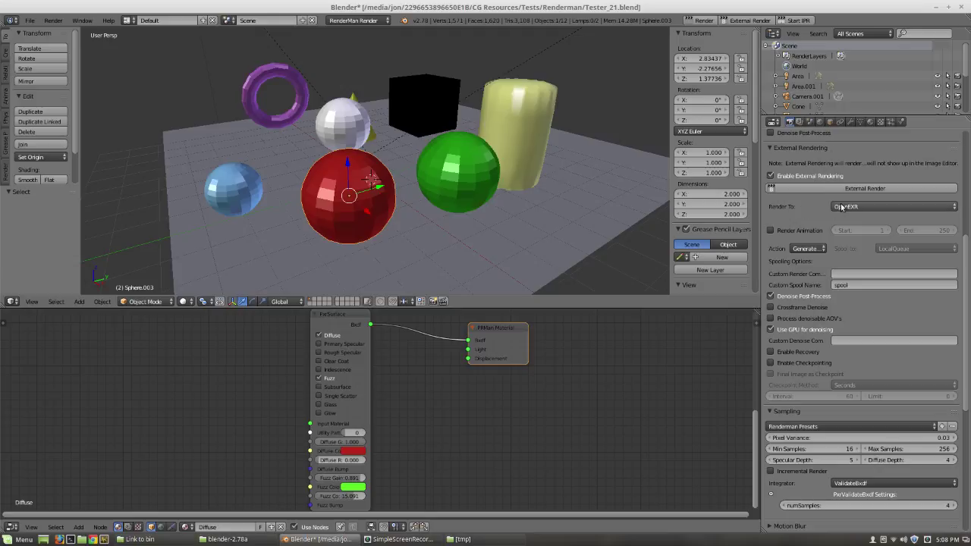
left_click(842, 207)
left_click(848, 175)
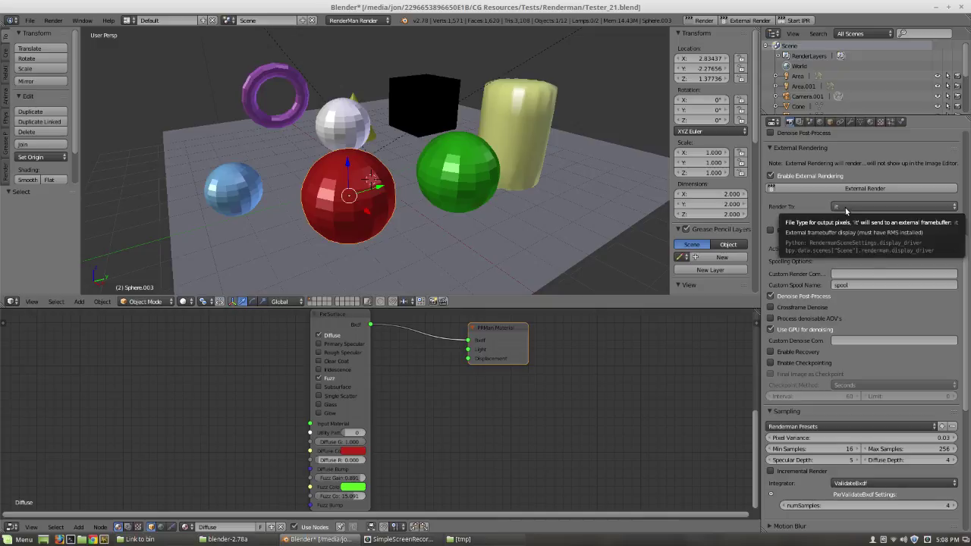
left_click(844, 210)
left_click(848, 196)
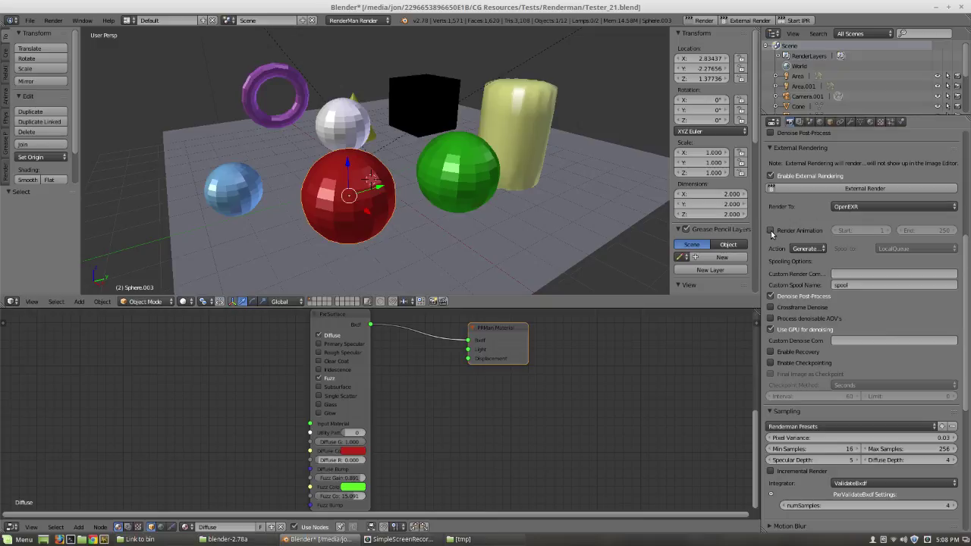
left_click(771, 232)
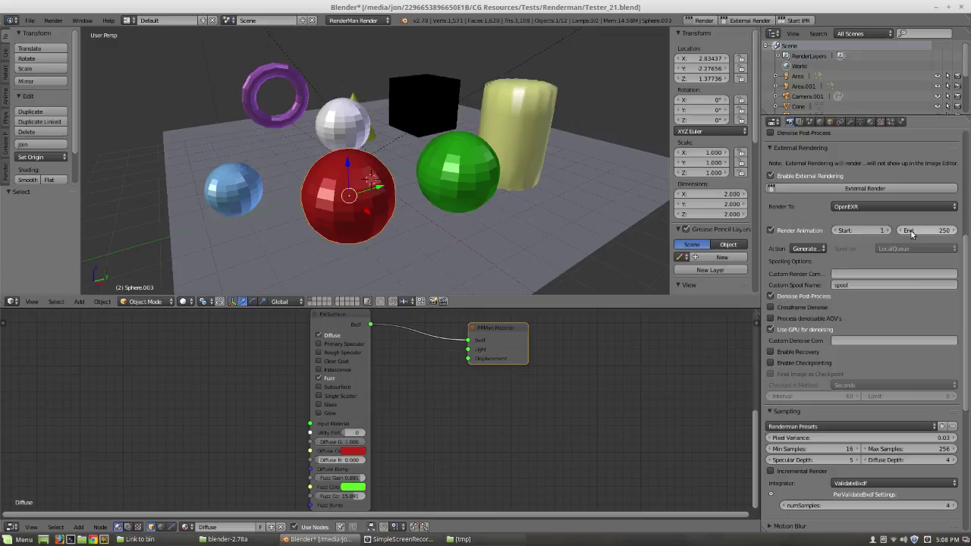
scroll(891, 235, "up", 5)
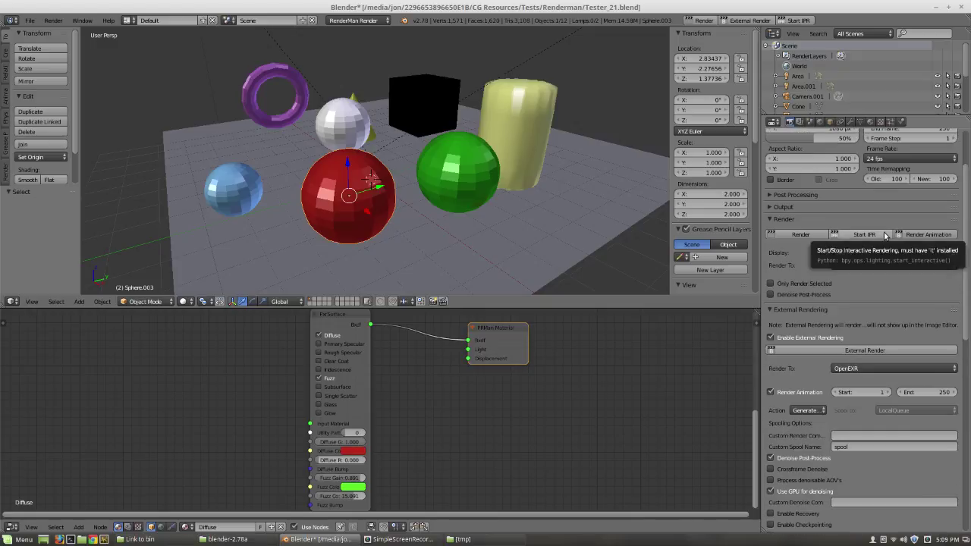
scroll(884, 235, "up", 2)
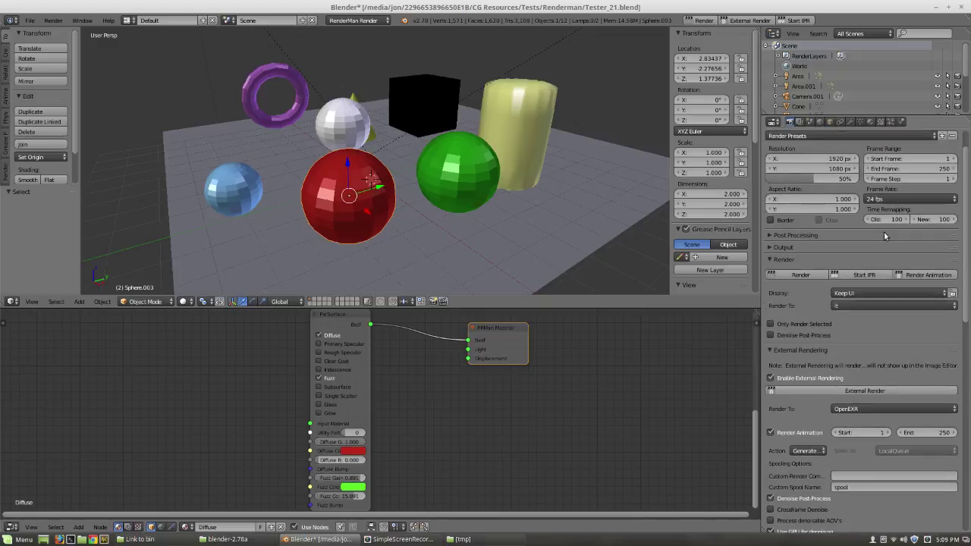
left_click(869, 171)
left_click(869, 171)
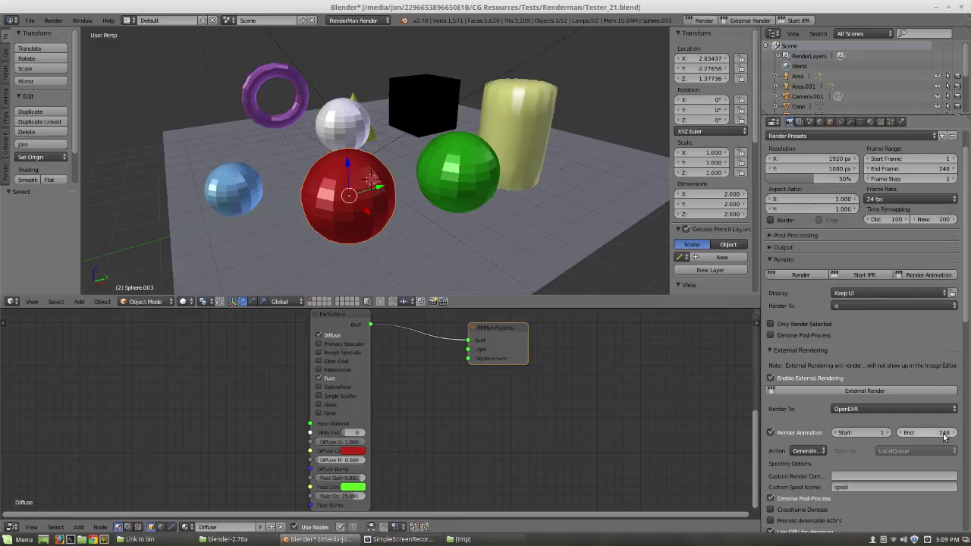
left_click(953, 433)
left_click(954, 433)
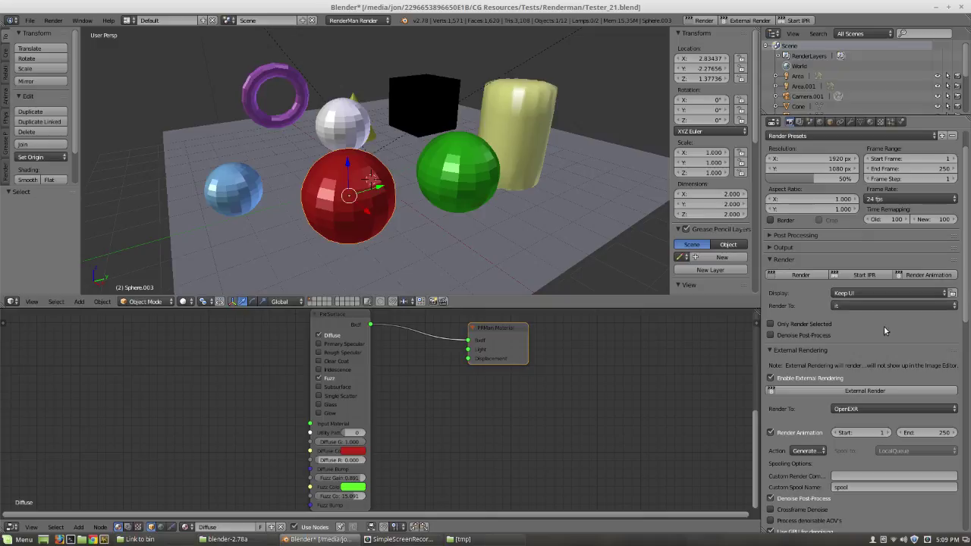
scroll(880, 348, "down", 5)
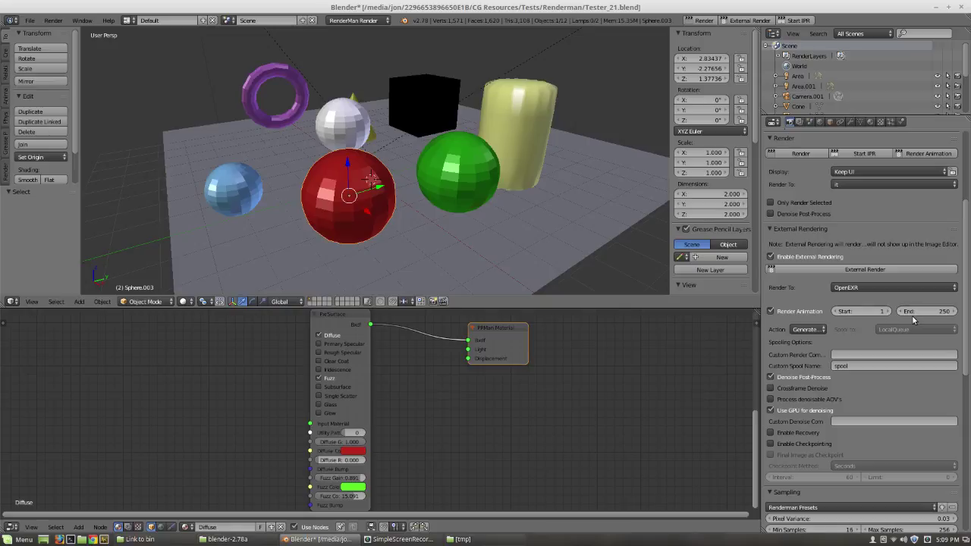
scroll(903, 319, "down", 2)
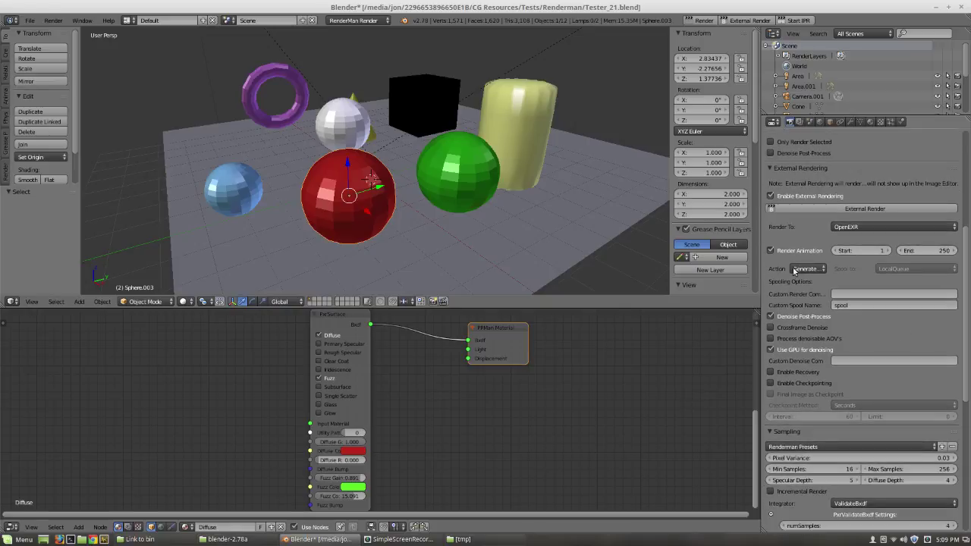
Set the external render Action to Spool Job, keeping LocalQueue as the spool destination
left_click(809, 269)
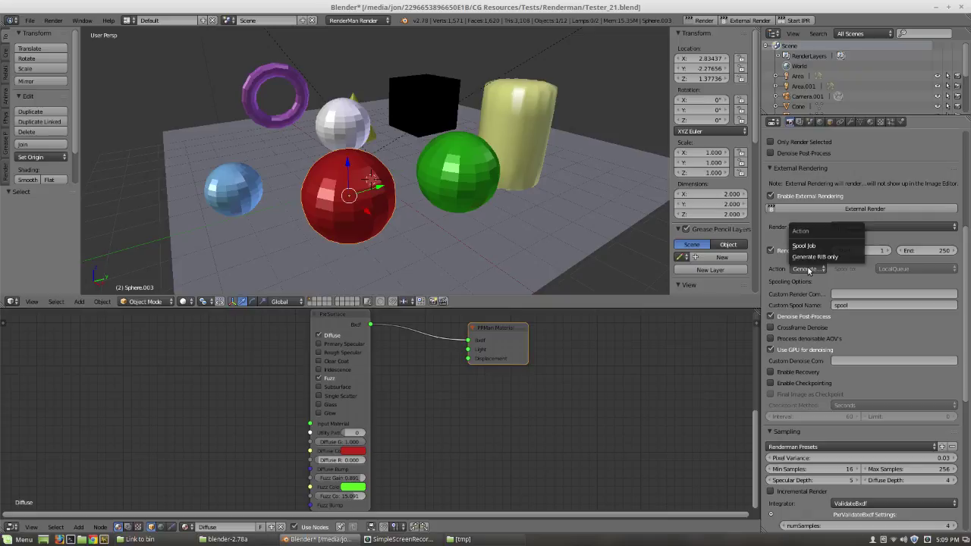
left_click(816, 257)
left_click(807, 269)
left_click(806, 245)
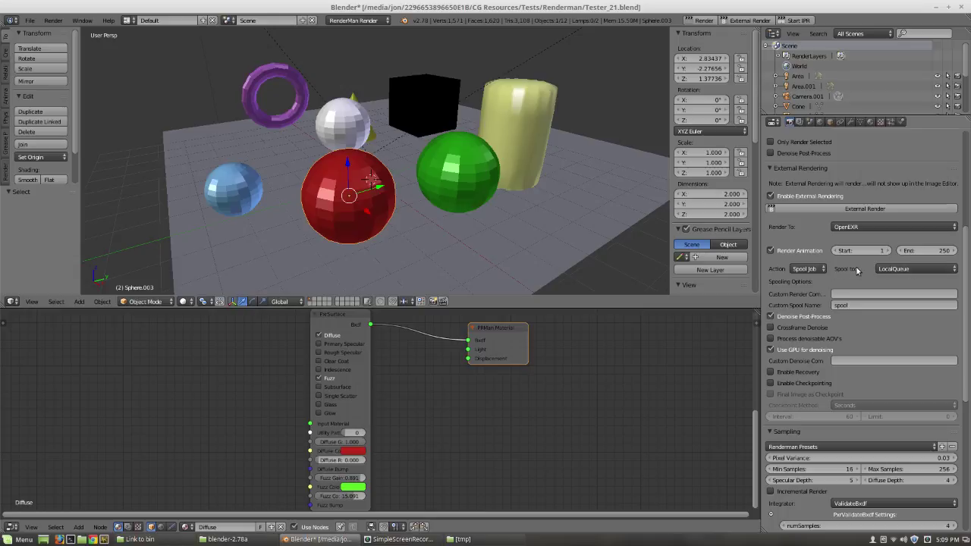
left_click(920, 268)
left_click(891, 269)
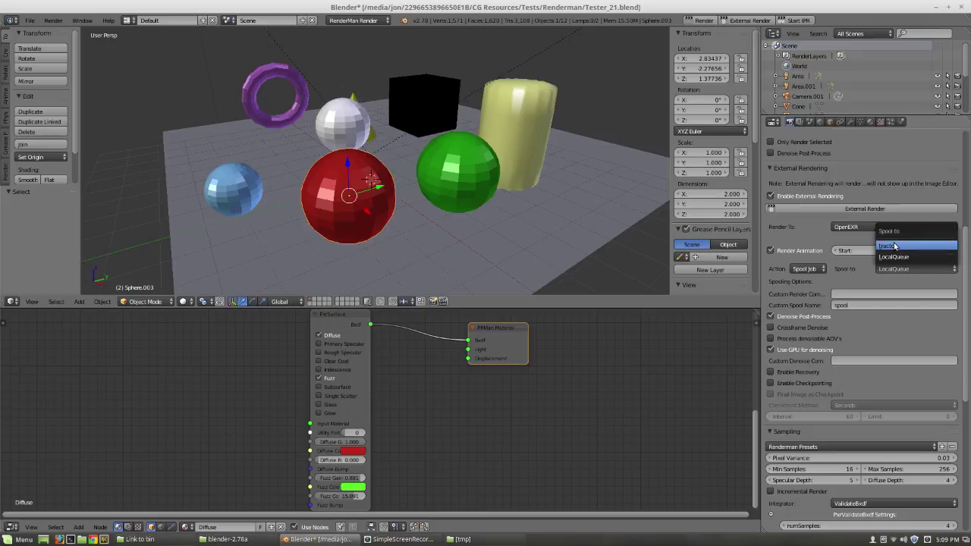
left_click(891, 257)
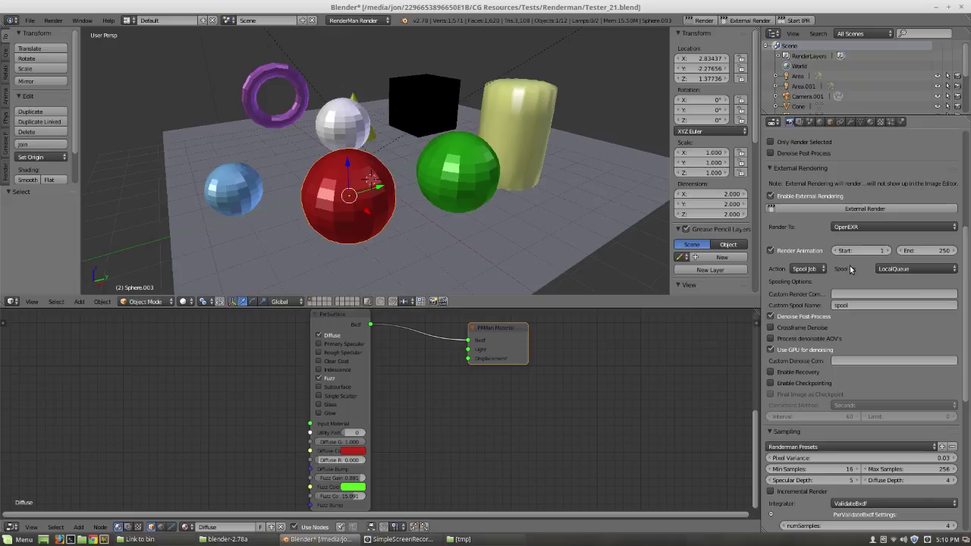
Widen the Properties editor, set Action back to Generate RIB, and bring the tmp folder forward
left_click(895, 270)
scroll(787, 285, "down", 2)
scroll(786, 285, "up", 2)
left_click_drag(761, 291, 728, 291)
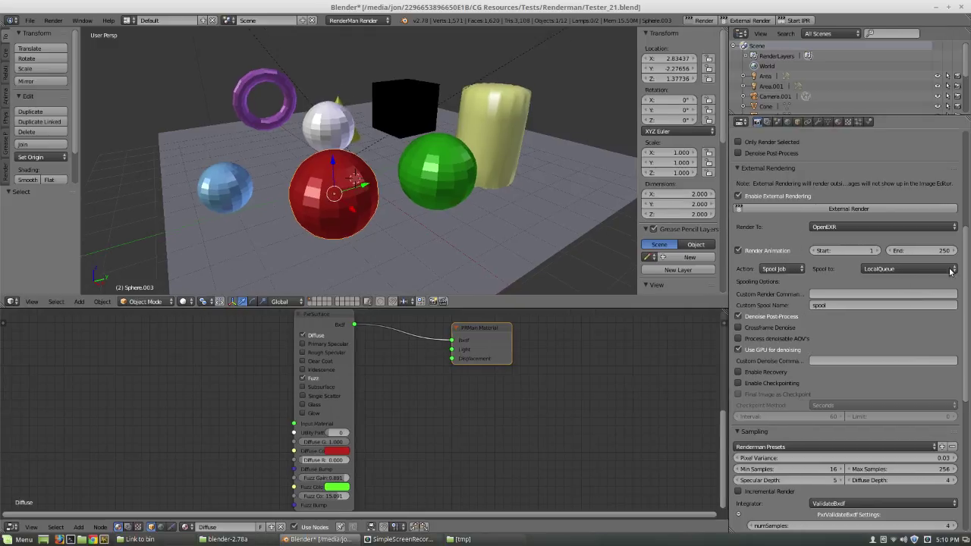
left_click(775, 267)
left_click(784, 256)
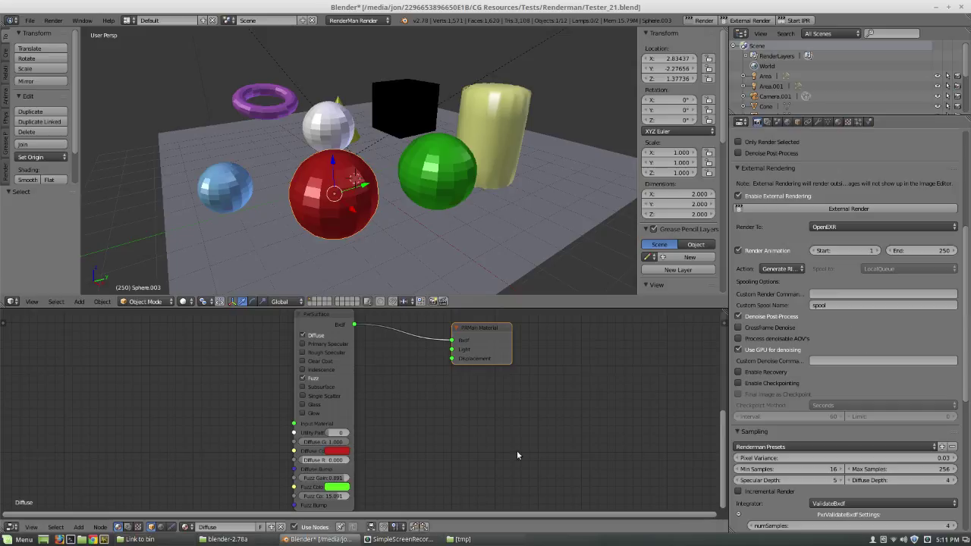
left_click(459, 539)
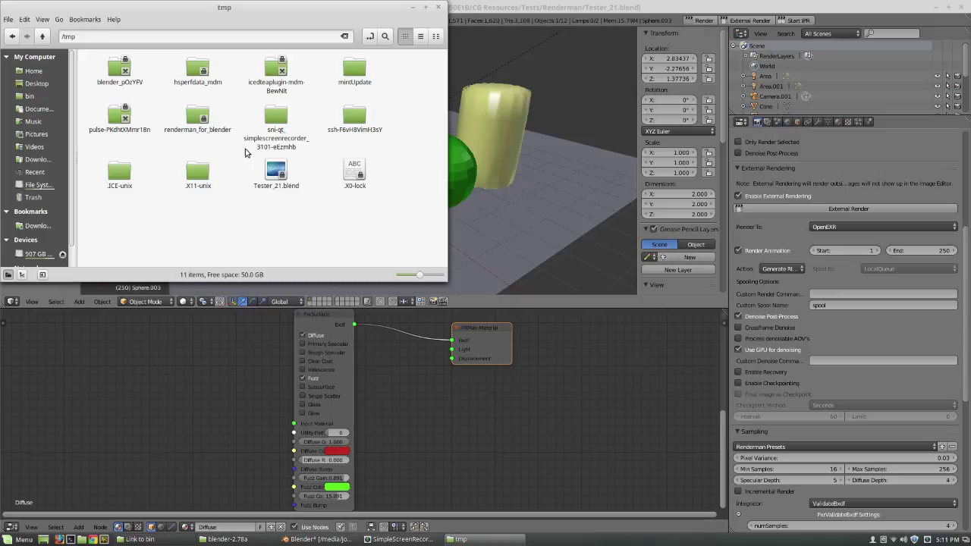
Open the renderman_for_blender folder and then its Tester_21 subfolder
left_click(196, 122)
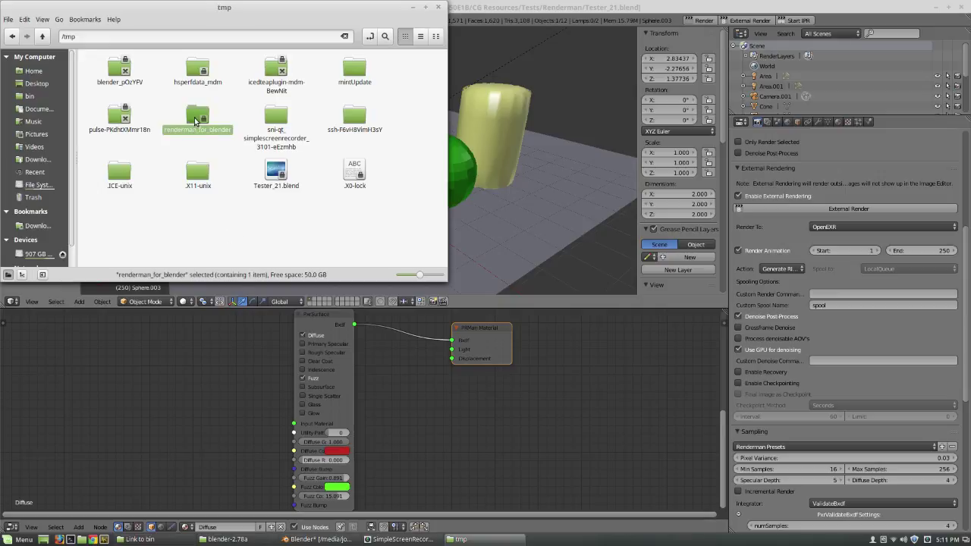
double_click(195, 121)
left_click(115, 72)
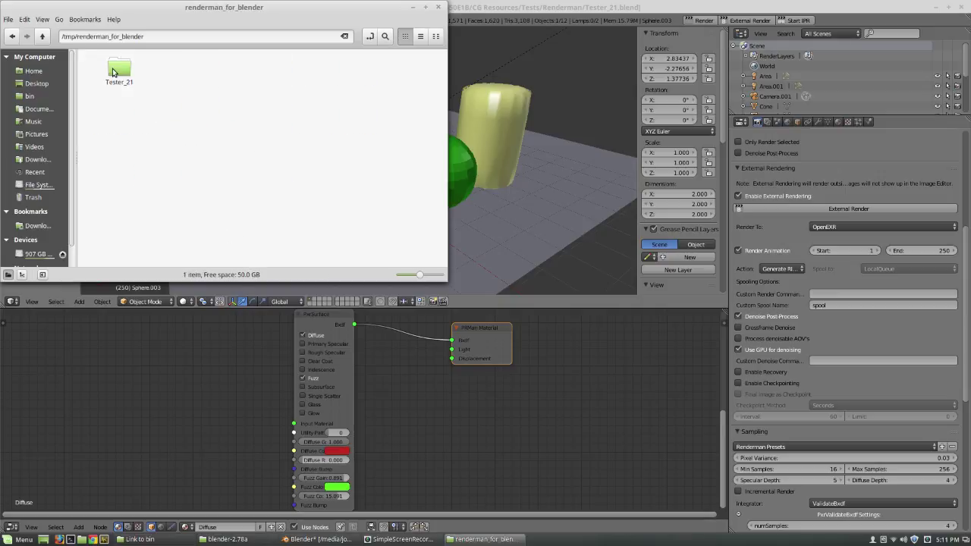
double_click(112, 72)
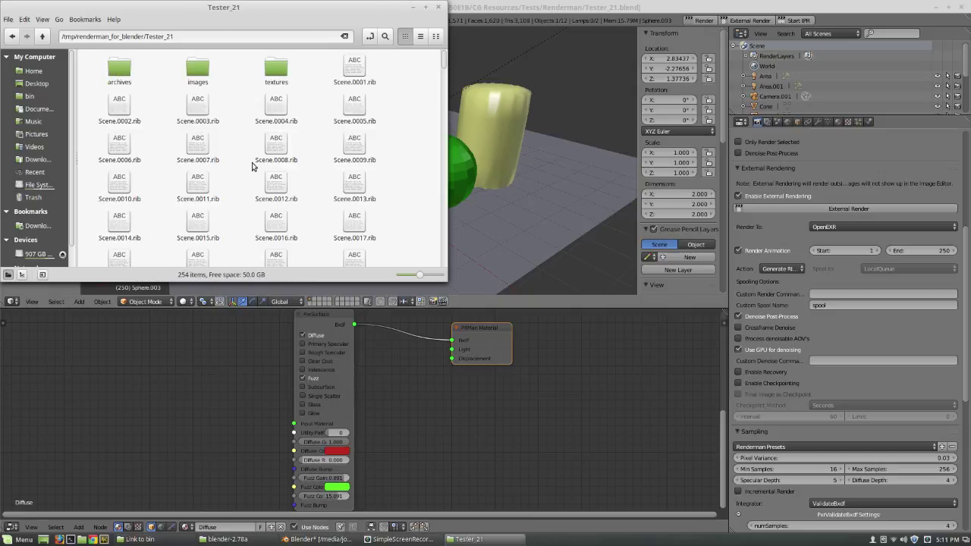
Select Scene.0002.rib through Scene.0250.rib, check their context menu, then return to renderman_for_blender
left_click(118, 100)
scroll(315, 150, "down", 4)
scroll(314, 150, "down", 20)
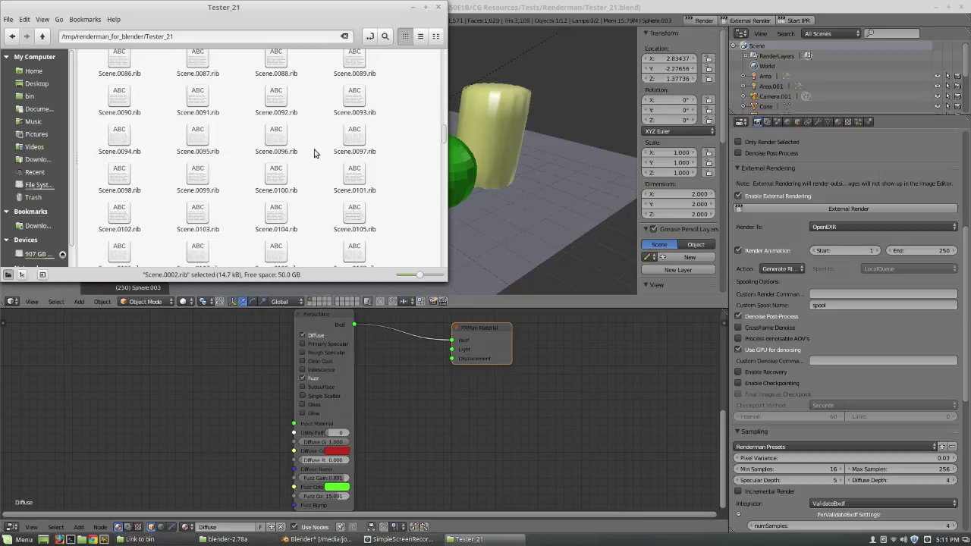
scroll(315, 153, "down", 20)
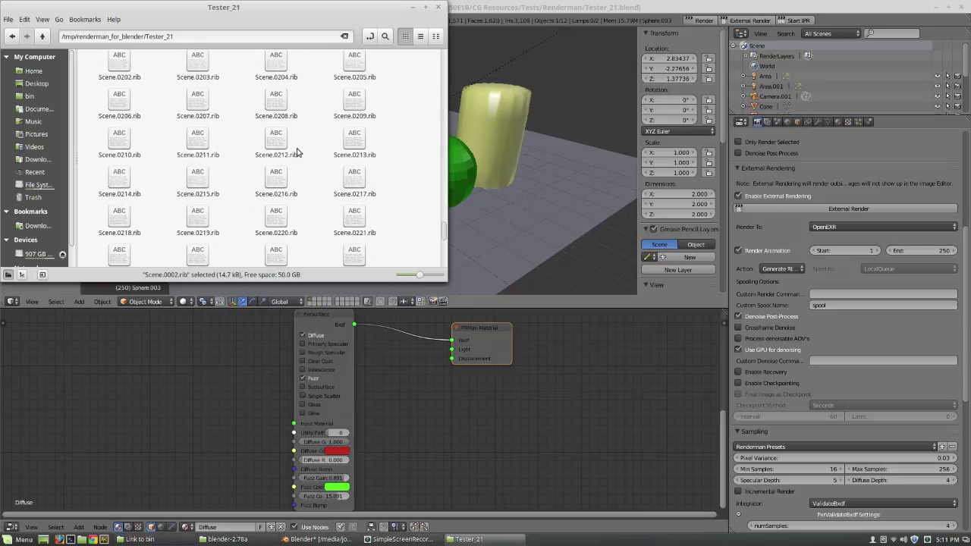
scroll(292, 151, "down", 2)
scroll(288, 153, "down", 3)
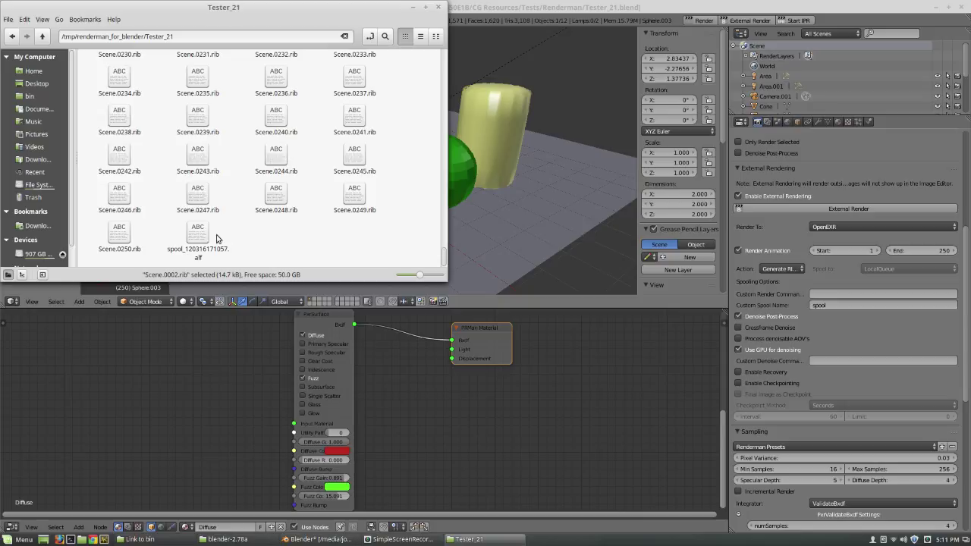
left_click(121, 235, "shift")
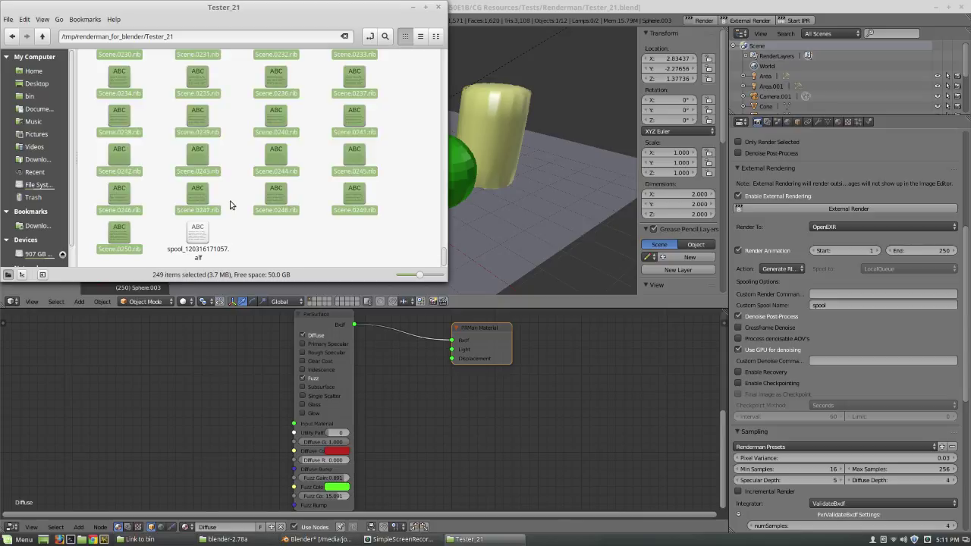
right_click(195, 123)
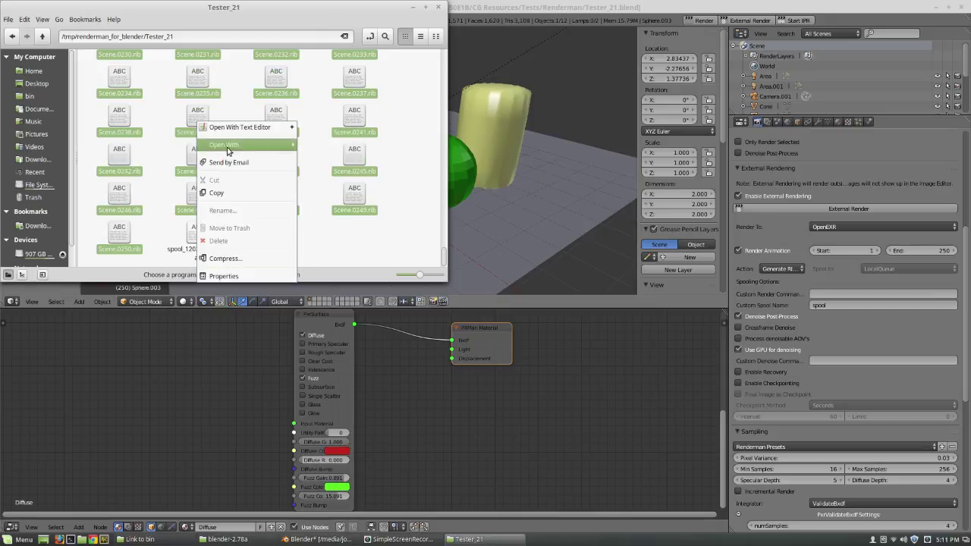
key("Escape")
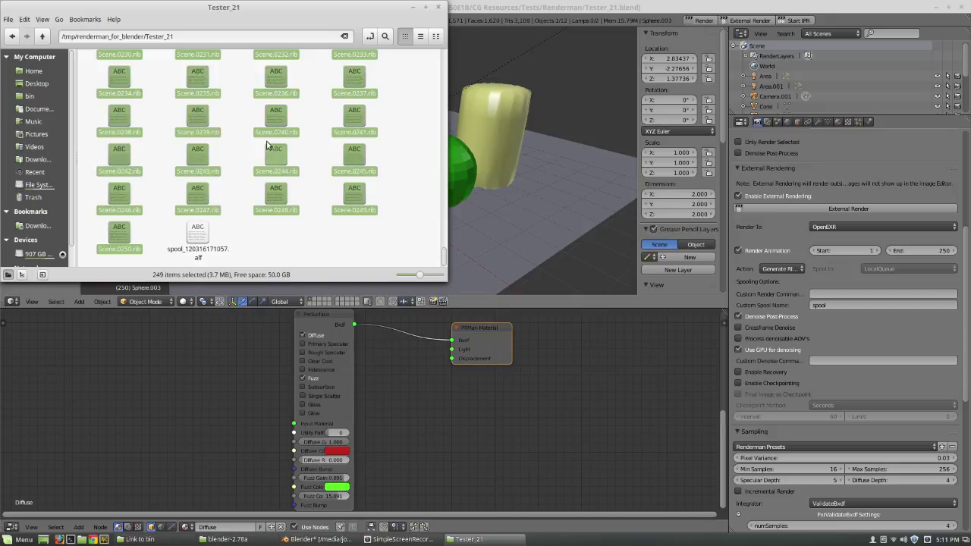
right_click(189, 109)
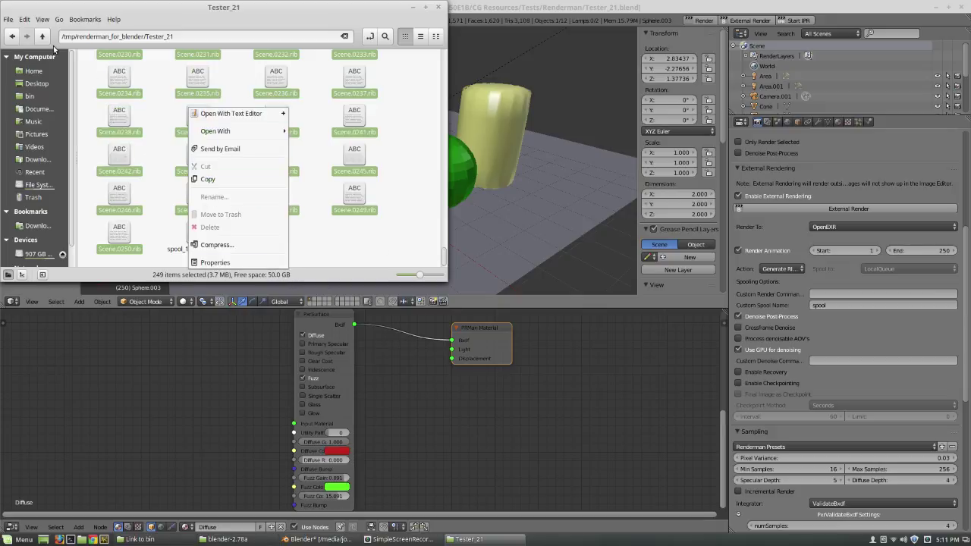
left_click(11, 38)
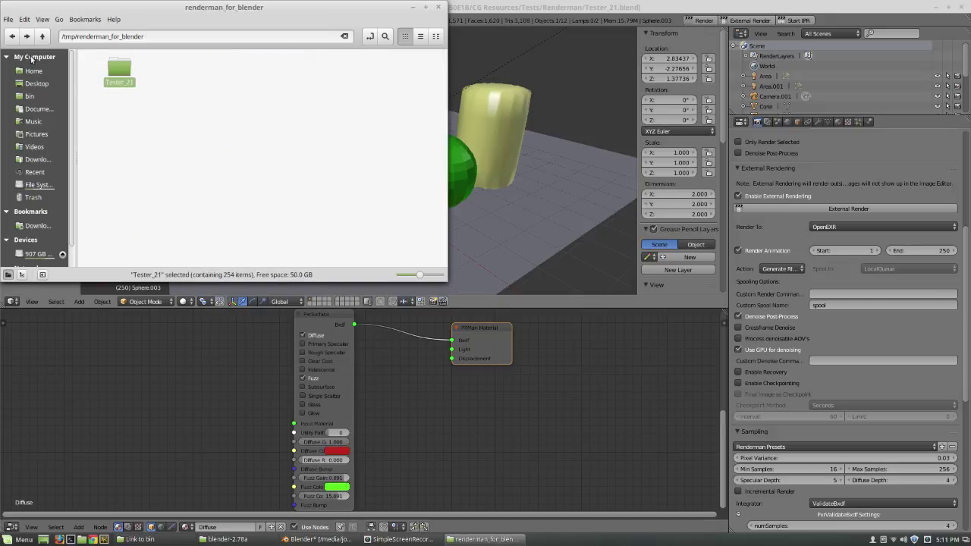
Open renderman_for_blender with administrator rights, entering the account password, then open Tester_21
left_click(11, 37)
right_click(201, 130)
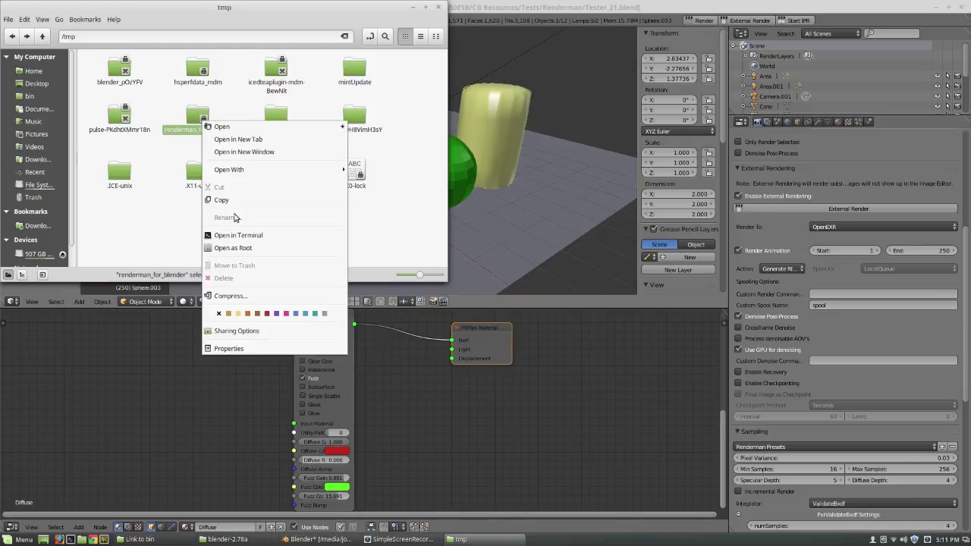
left_click(227, 248)
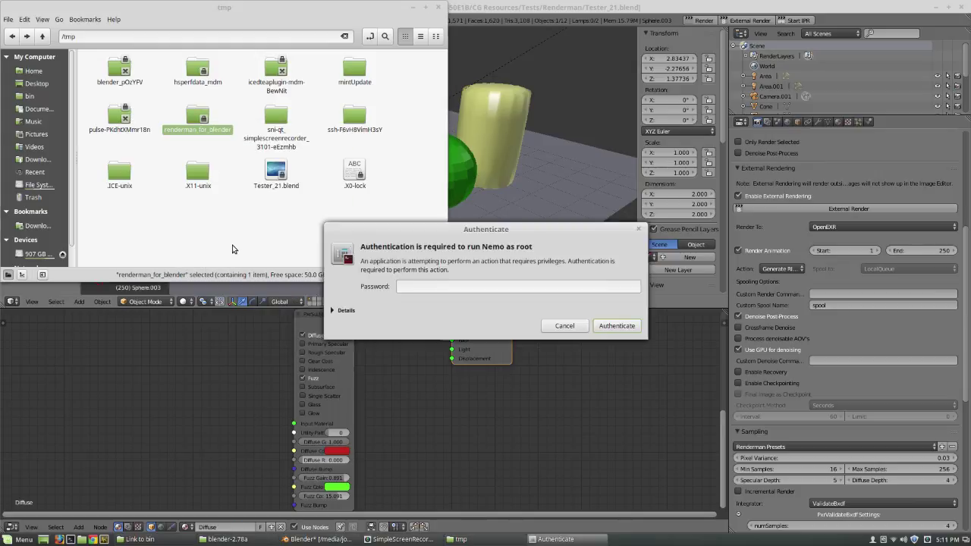
type("••••••")
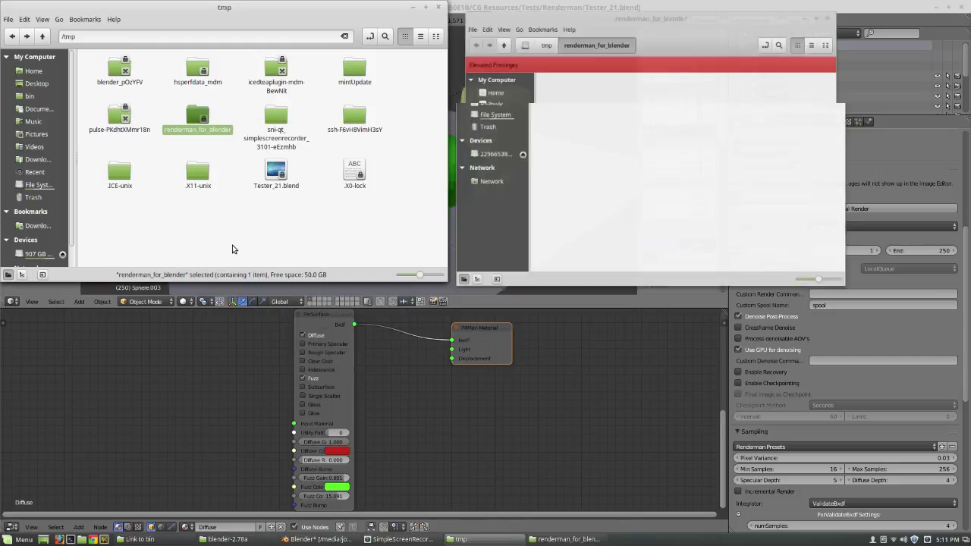
double_click(569, 87)
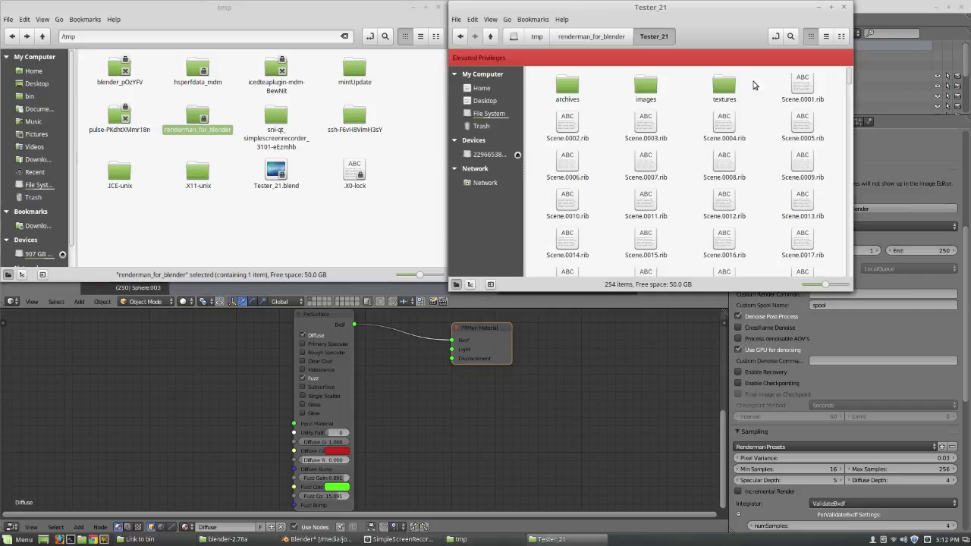
Select Scene.0002.rib through Scene.0250.rib and delete them
left_click(568, 125)
scroll(638, 186, "down", 10)
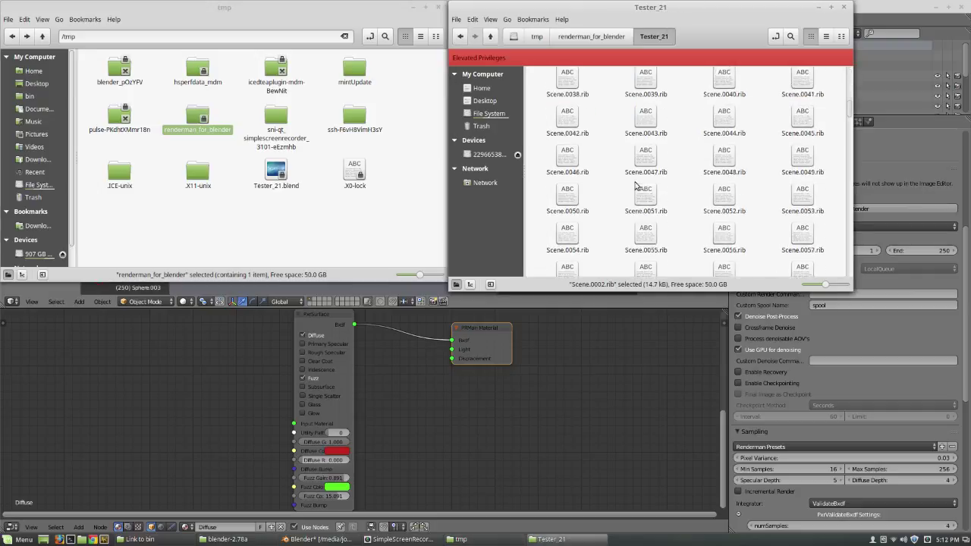
scroll(636, 186, "down", 20)
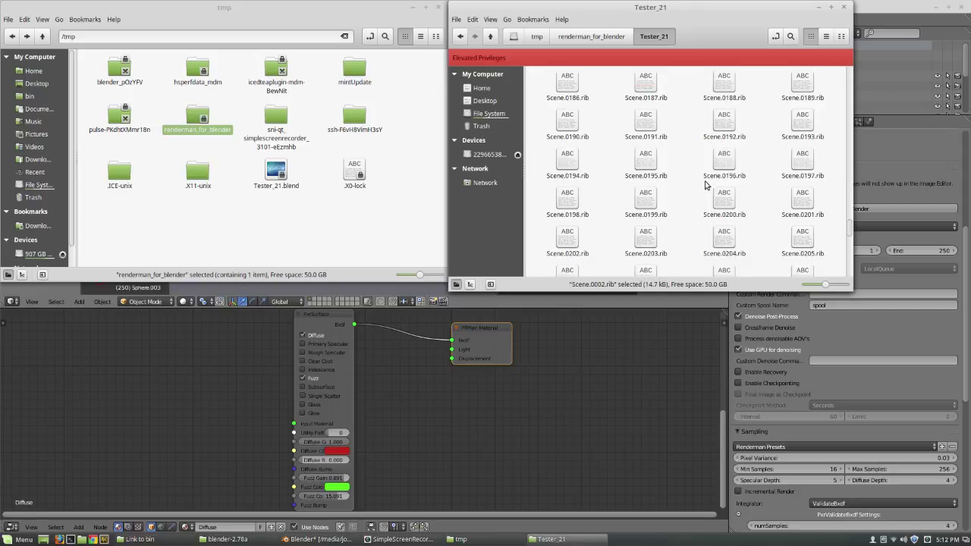
scroll(705, 185, "down", 10)
left_click(577, 244, "shift")
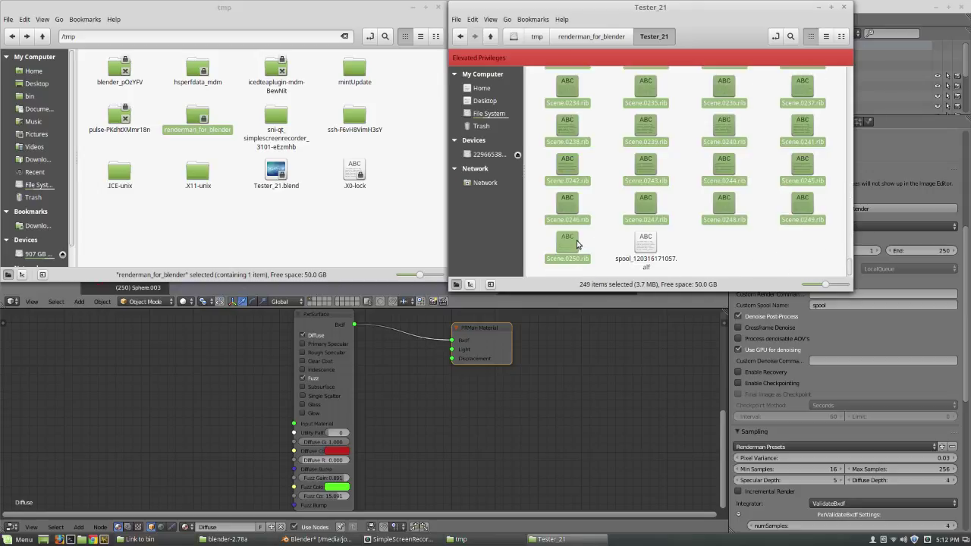
key("Delete")
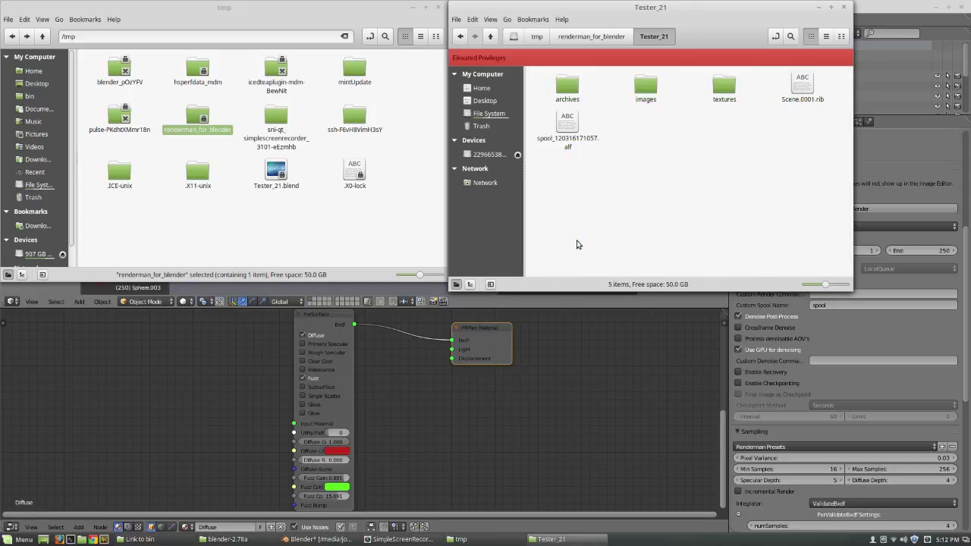
Move the Tester_21 window to the upper left and select Scene.0001.rib among its files
left_click_drag(692, 15, 350, 51)
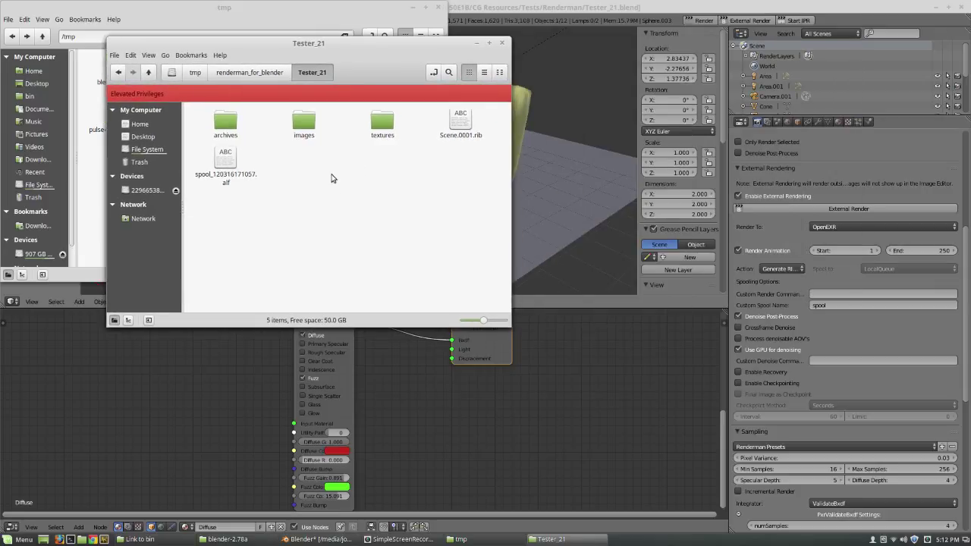
left_click(468, 125)
left_click(231, 185)
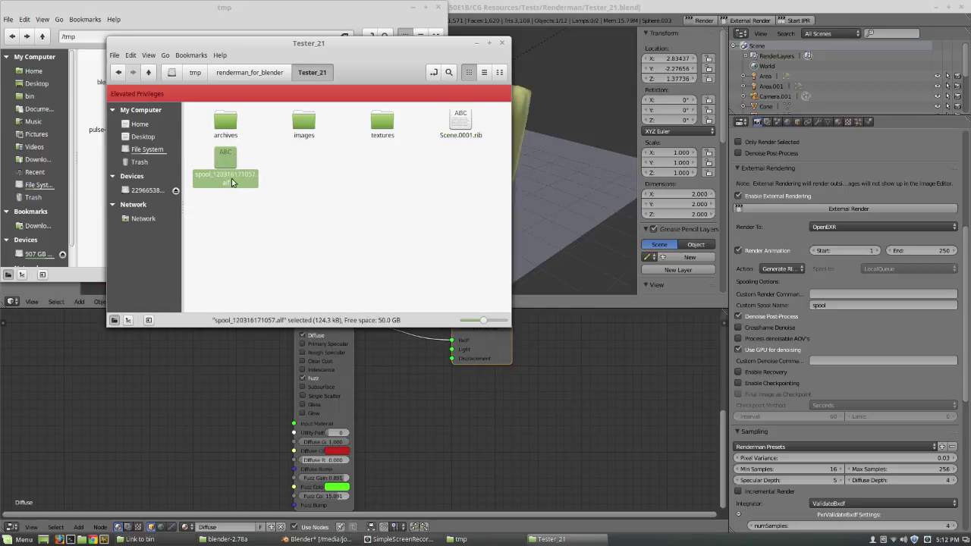
left_click(344, 177)
left_click(461, 131)
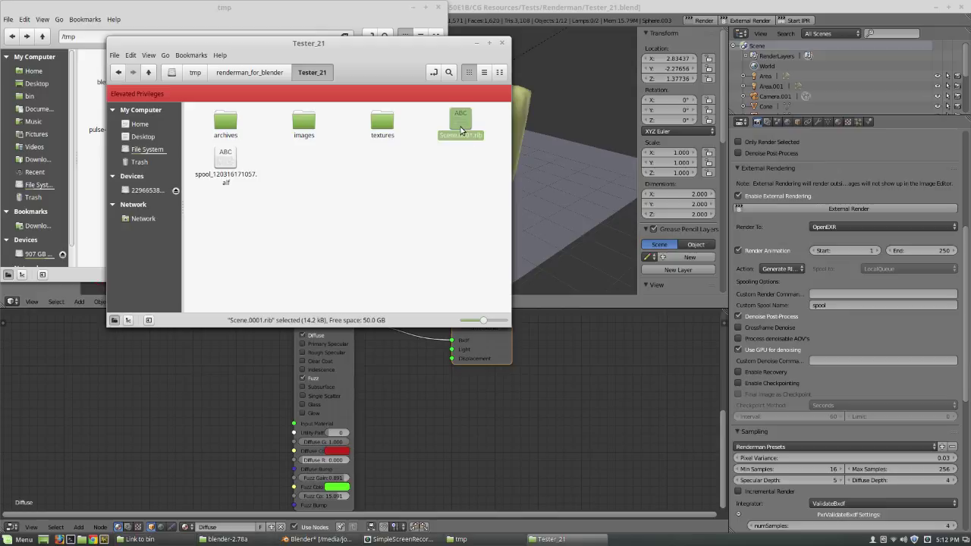
Browse the archives folder, checking folder 0001 and the static mesh folder, then return to Tester_21
double_click(228, 123)
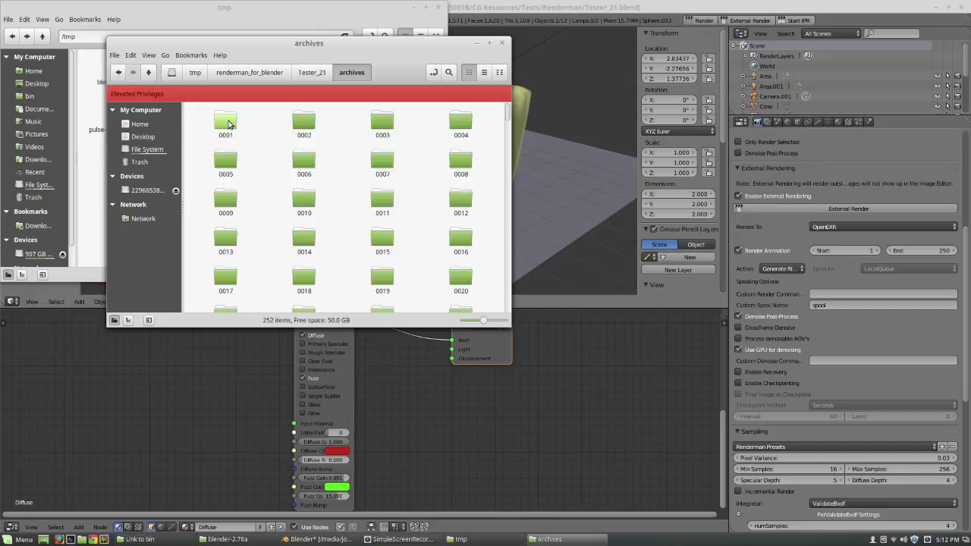
double_click(231, 115)
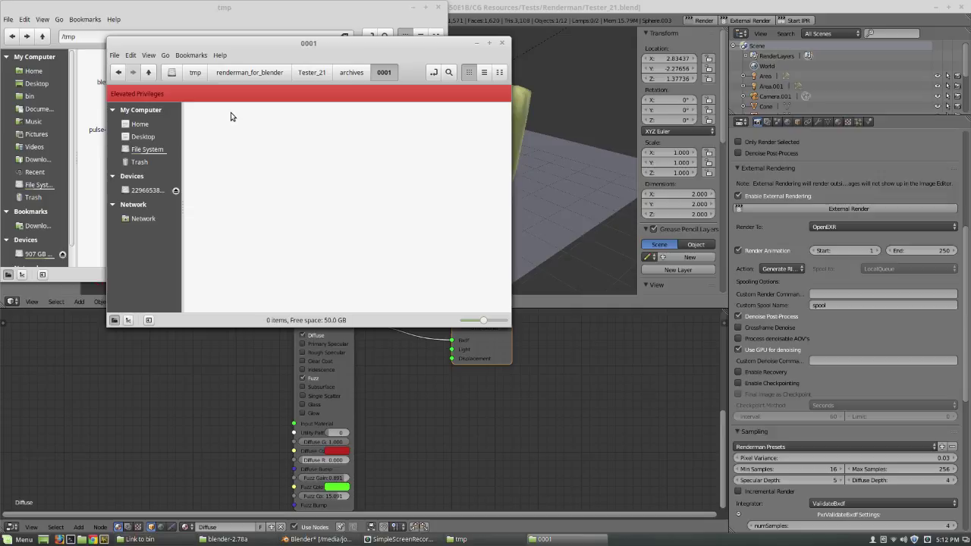
left_click(118, 72)
scroll(319, 199, "down", 10)
scroll(320, 200, "down", 6)
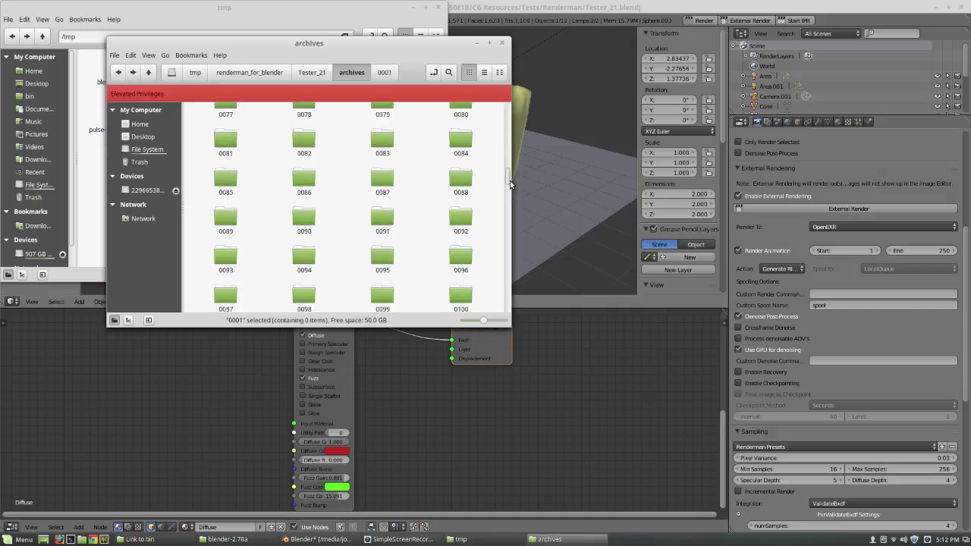
left_click_drag(511, 179, 510, 304)
scroll(510, 179, "down", 1)
double_click(465, 293)
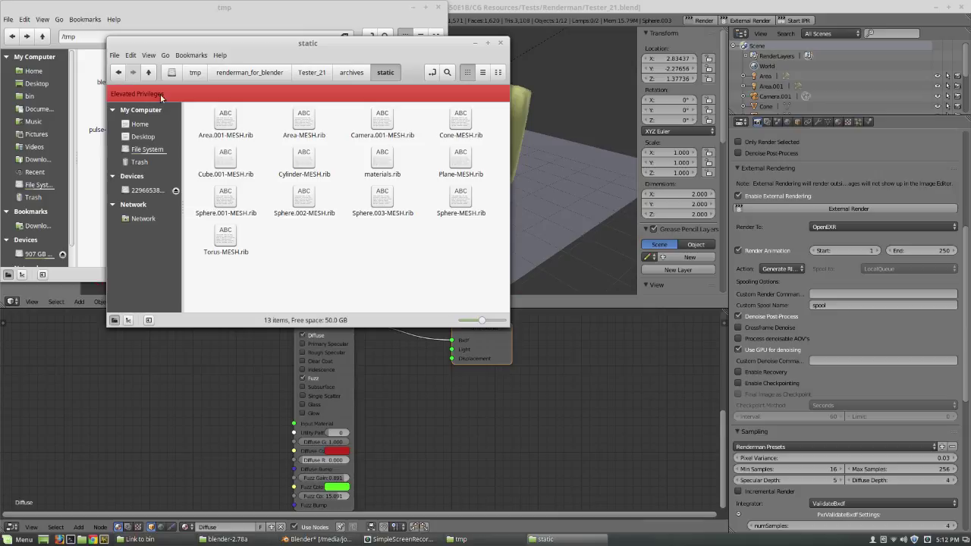
left_click(117, 73)
left_click(118, 73)
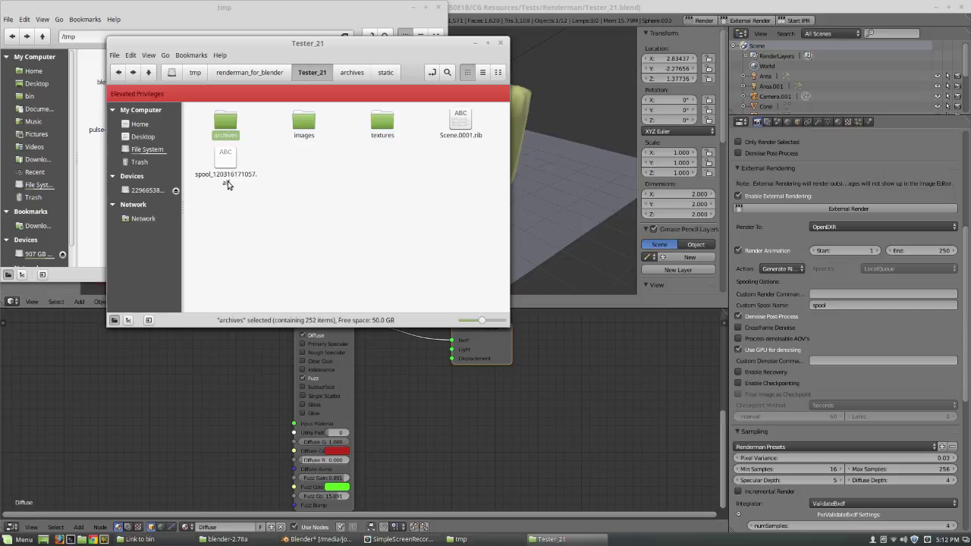
Move the Tester_21 window aside and select the spool_120316171057.alf file
left_click(225, 188)
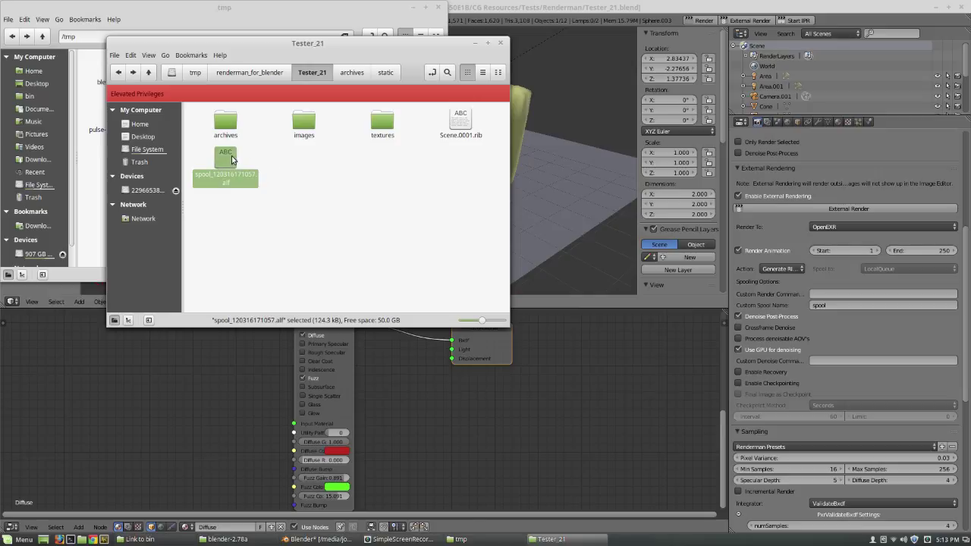
left_click(460, 119)
left_click(391, 171)
left_click_drag(410, 73, 352, 124)
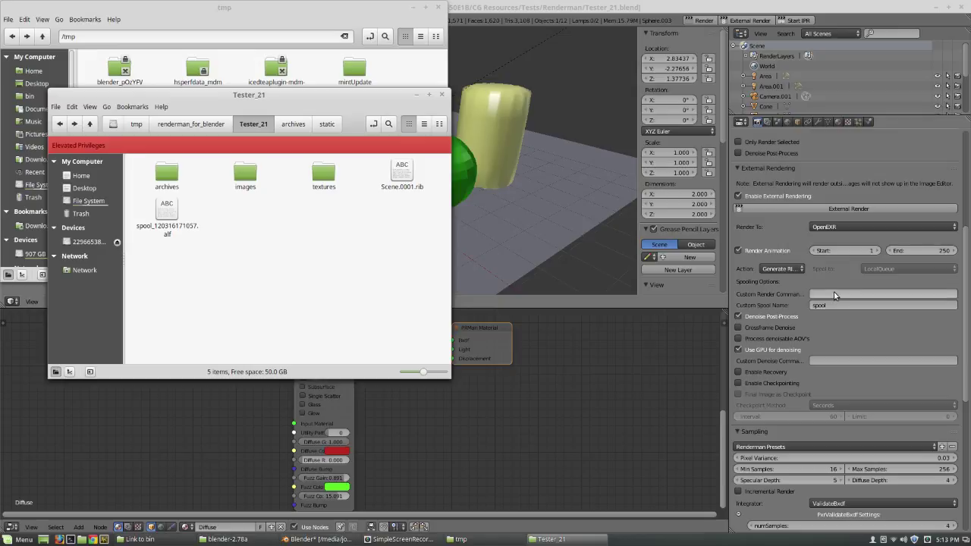
left_click(163, 219)
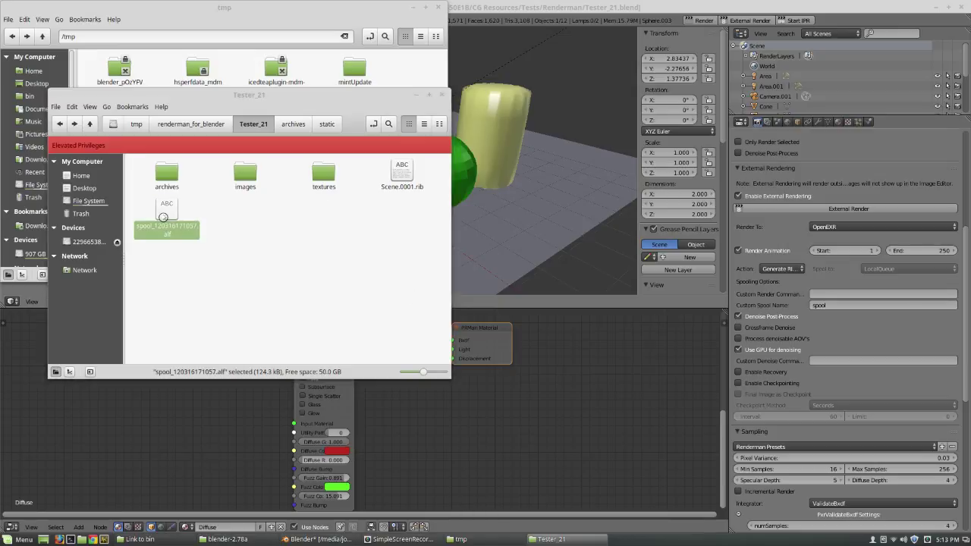
Open spool_120316171057.alf in gedit, enlarging the window to read its per-frame commands
double_click(163, 220)
left_click_drag(461, 148, 177, 35)
left_click_drag(331, 286, 315, 498)
left_click_drag(362, 207, 664, 196)
scroll(470, 278, "down", 15)
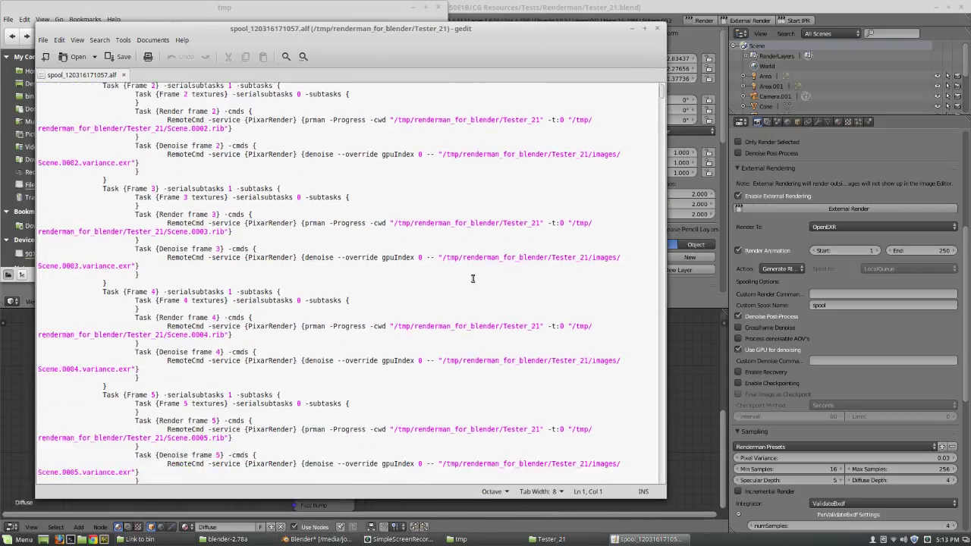
scroll(464, 277, "up", 10)
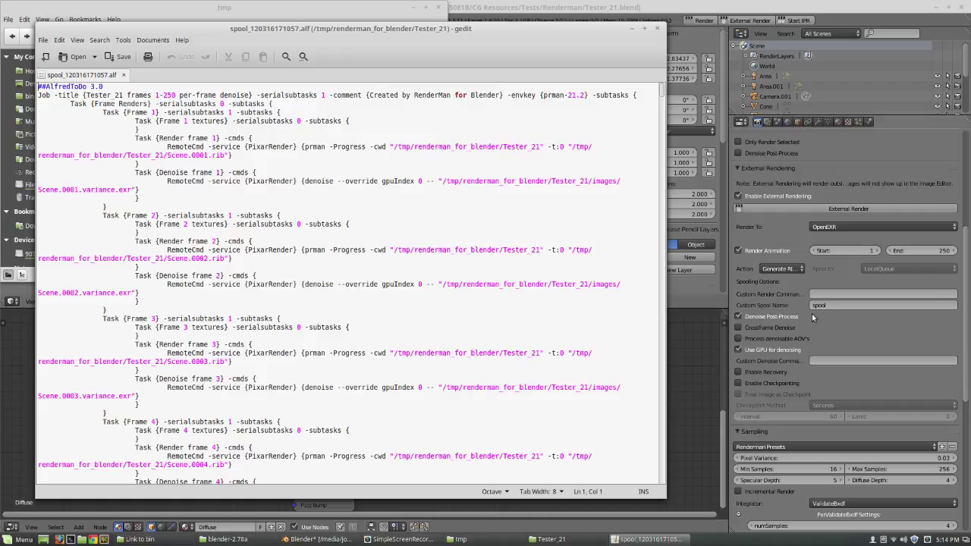
Compare the frame 1 prman command with Blender's Custom Render Command field, then close the file
left_click(835, 294)
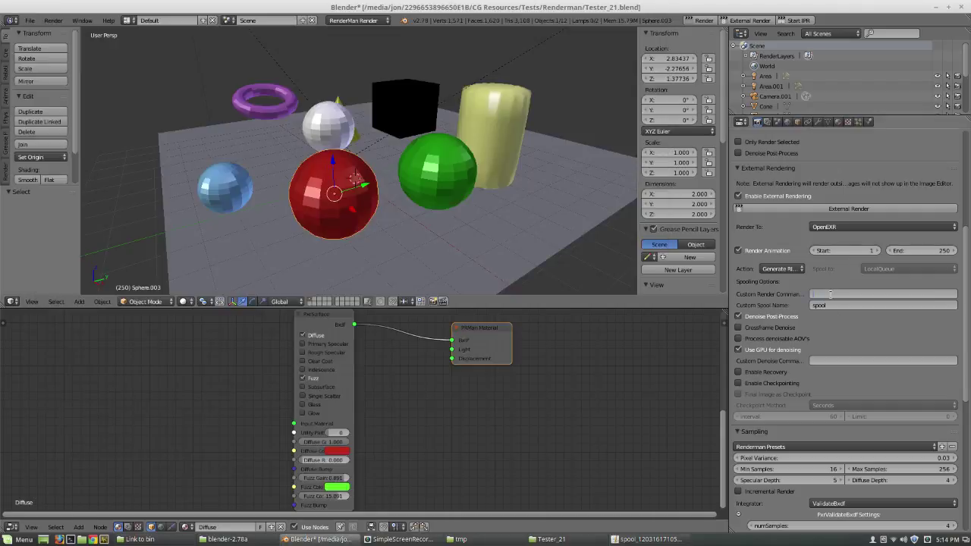
left_click(893, 293)
left_click(639, 539)
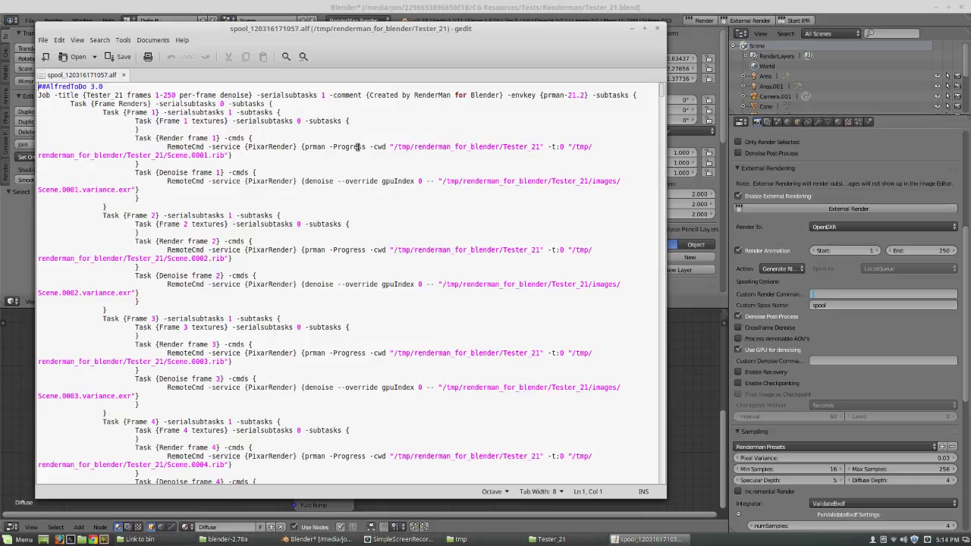
left_click(388, 147)
left_click(657, 29)
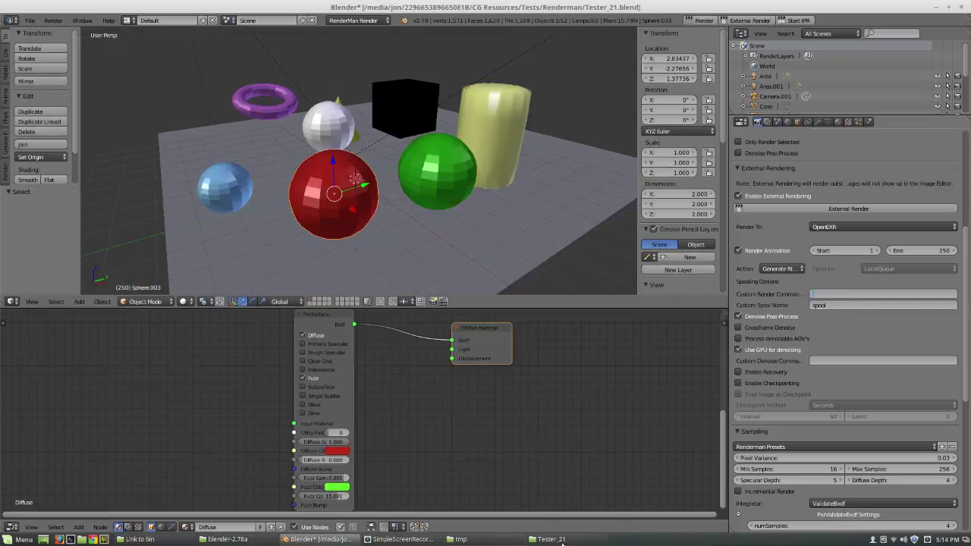
Restore the Tester_21 file manager window over Blender from the taskbar
left_click(552, 540)
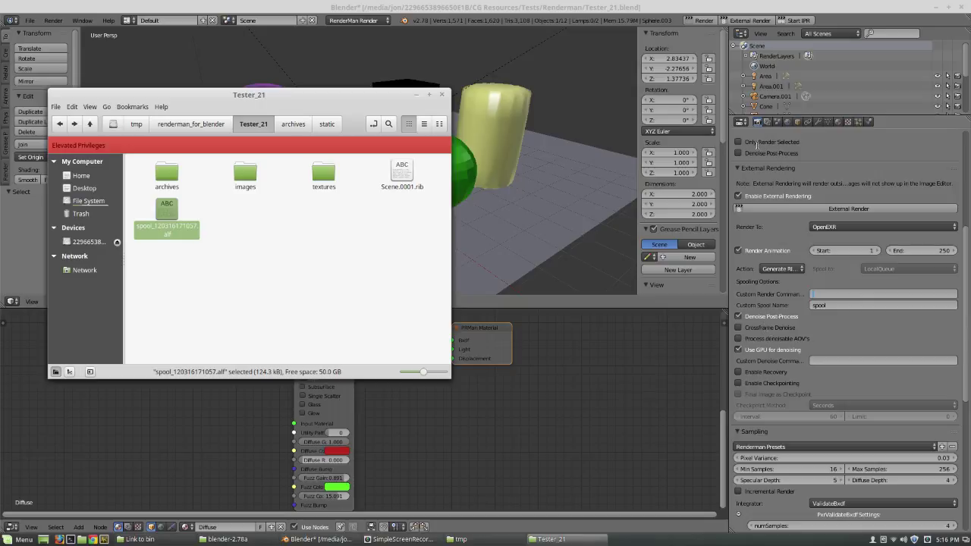
Close the file manager and show Blender's Render properties with the External Rendering options
left_click(768, 122)
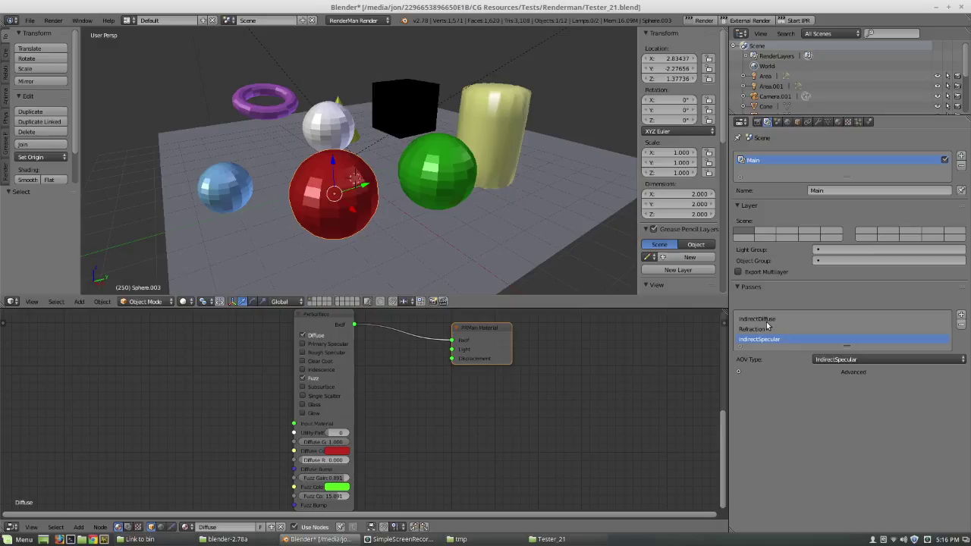
left_click(756, 122)
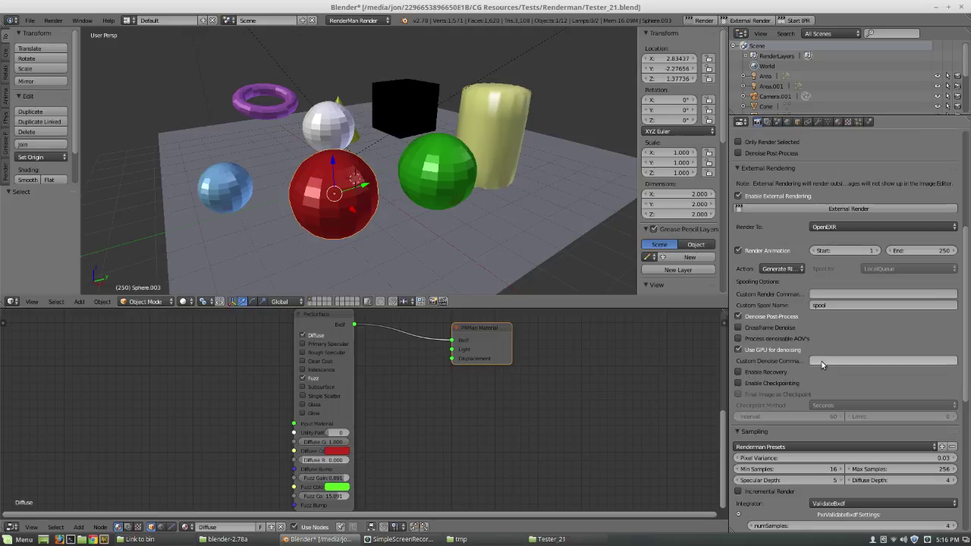
Untick Render Animation in External Rendering so the start and end frame fields go inactive
left_click(829, 362)
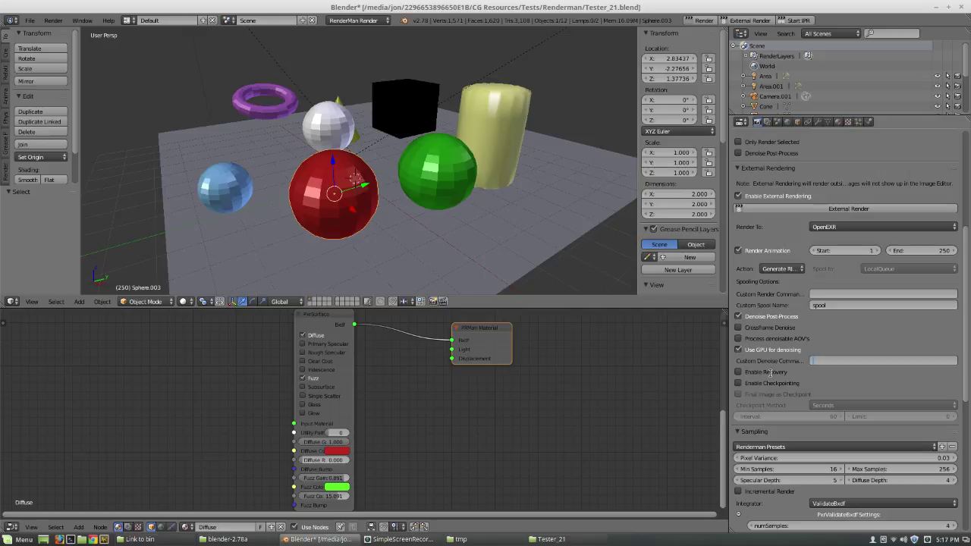
left_click(738, 249)
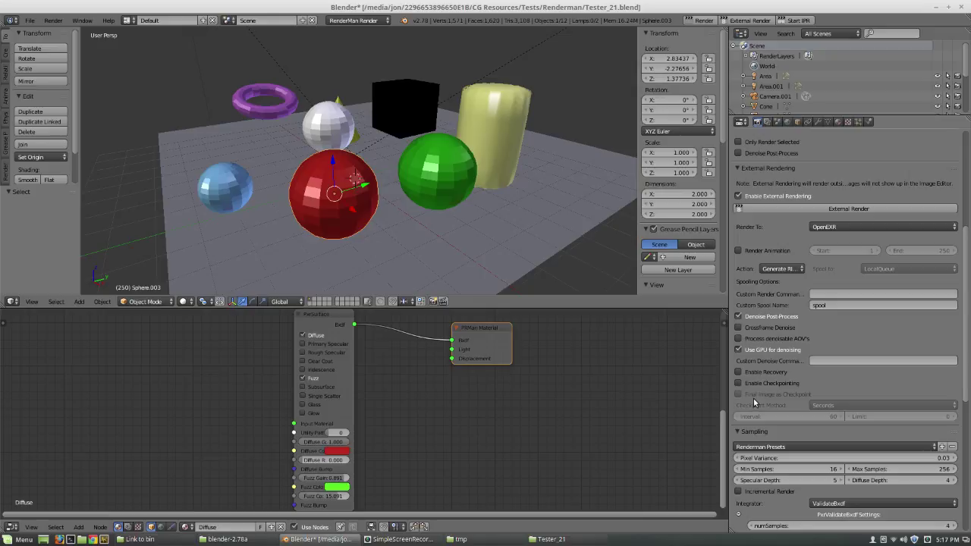
Turn off Denoise Post-Process, enable checkpointing, and look at the Checkpoint Method choices
left_click(739, 317)
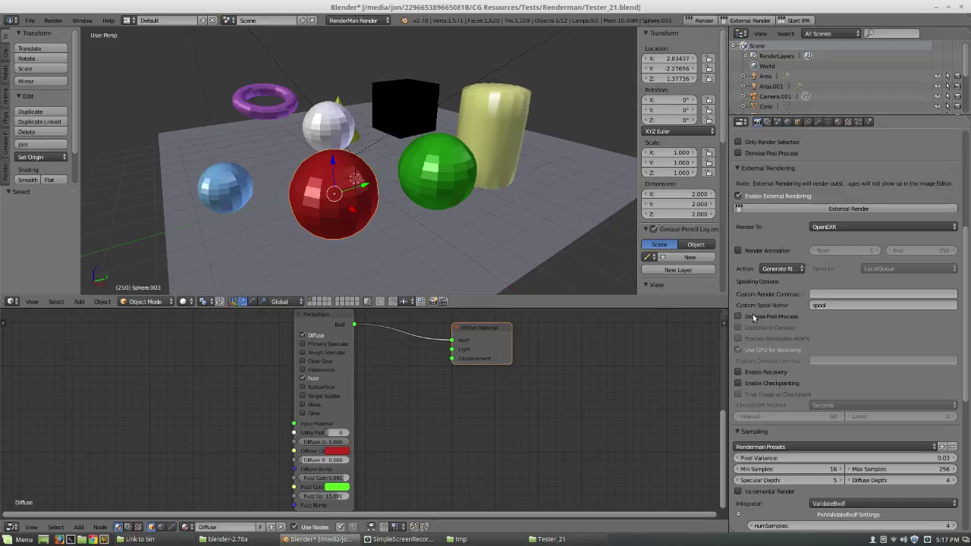
left_click(762, 383)
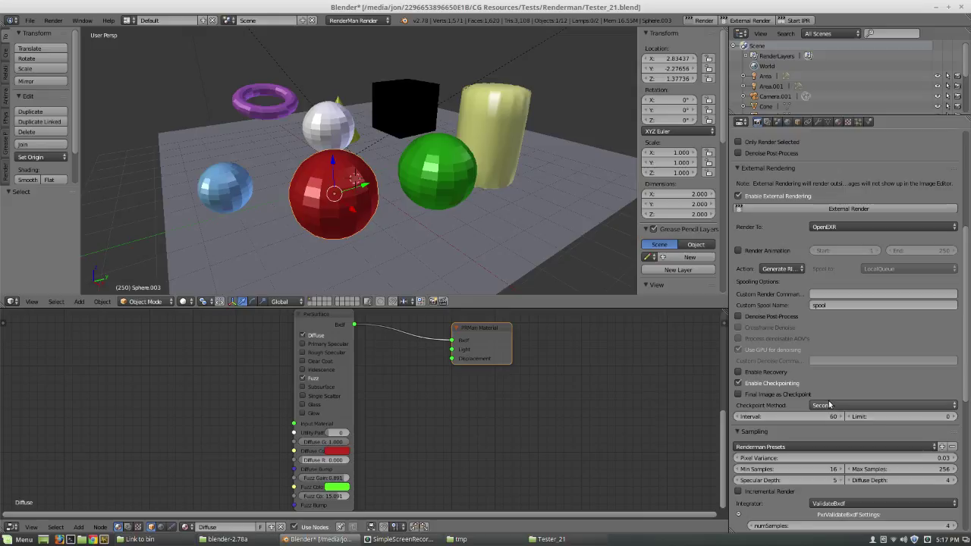
left_click(829, 406)
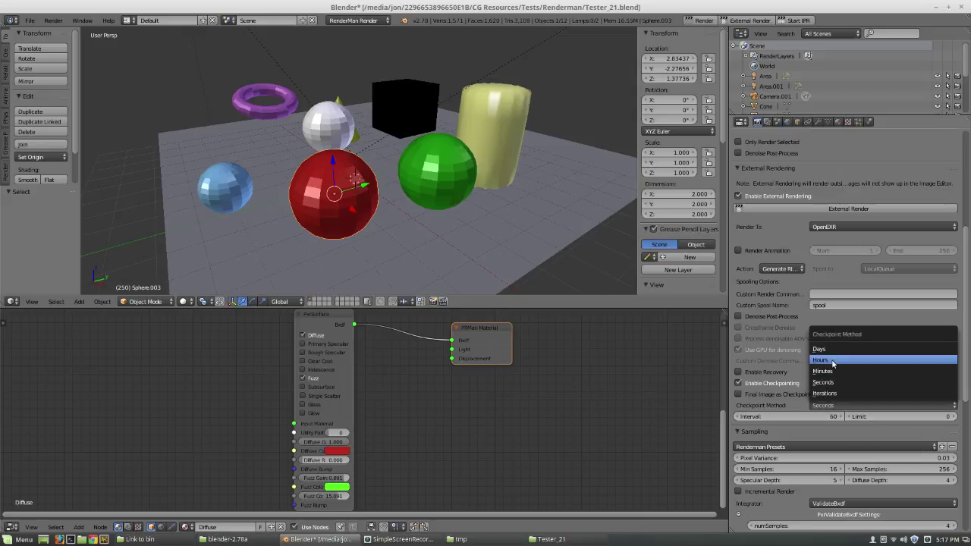
left_click(825, 406)
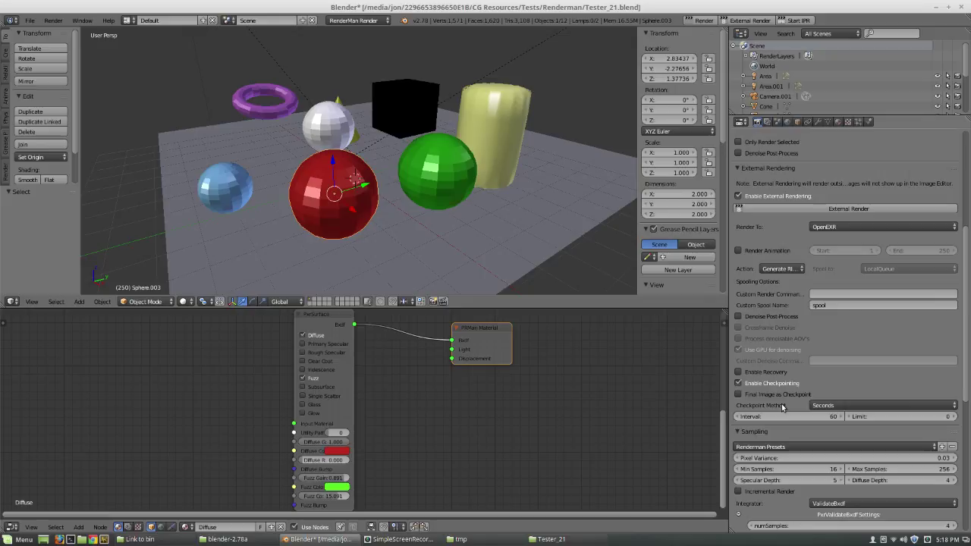
Switch the checkpoint method to Hours with an interval of 8
left_click(849, 406)
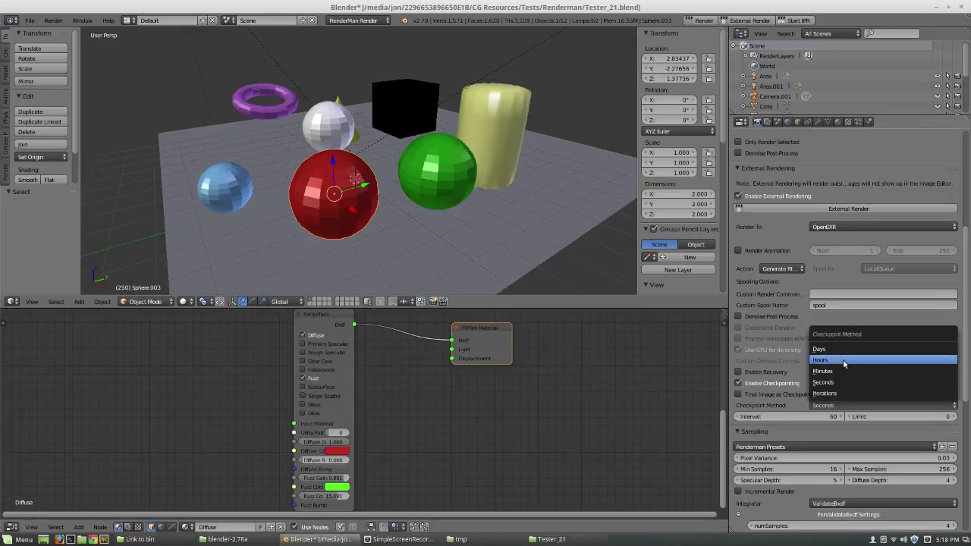
left_click(843, 361)
left_click(817, 417)
type("8")
key("Return")
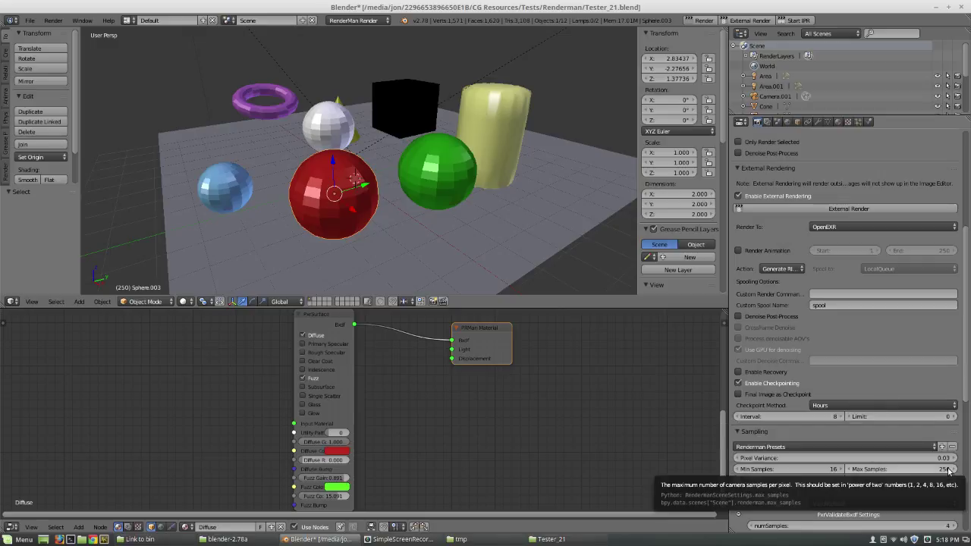
Set the checkpoint Limit field to 2
left_click(870, 418)
type("2")
key("Return")
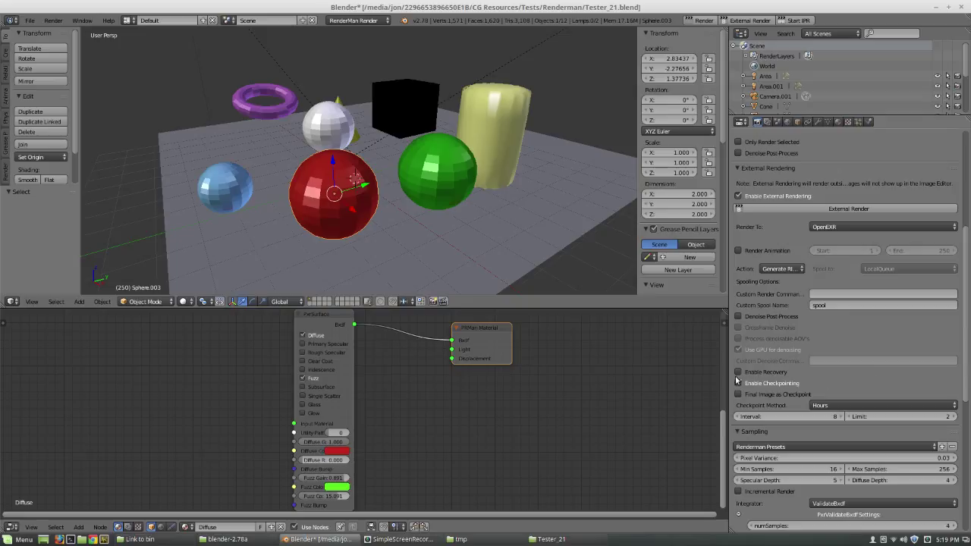
Tick both Enable Recovery and Enable Checkpointing in External Rendering
left_click_drag(738, 372, 738, 383)
Tick Final Image as Checkpoint, leaving it enabled after toggling
left_click(739, 395)
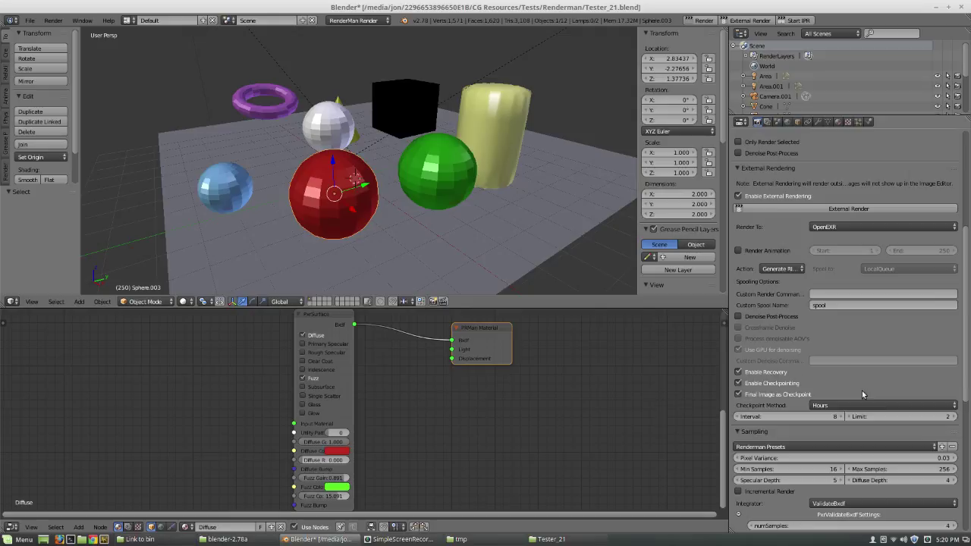
left_click(739, 396)
left_click(739, 395)
Raise Max Samples in the Sampling panel from 256 to 512
left_click(900, 469)
type("512")
key("Return")
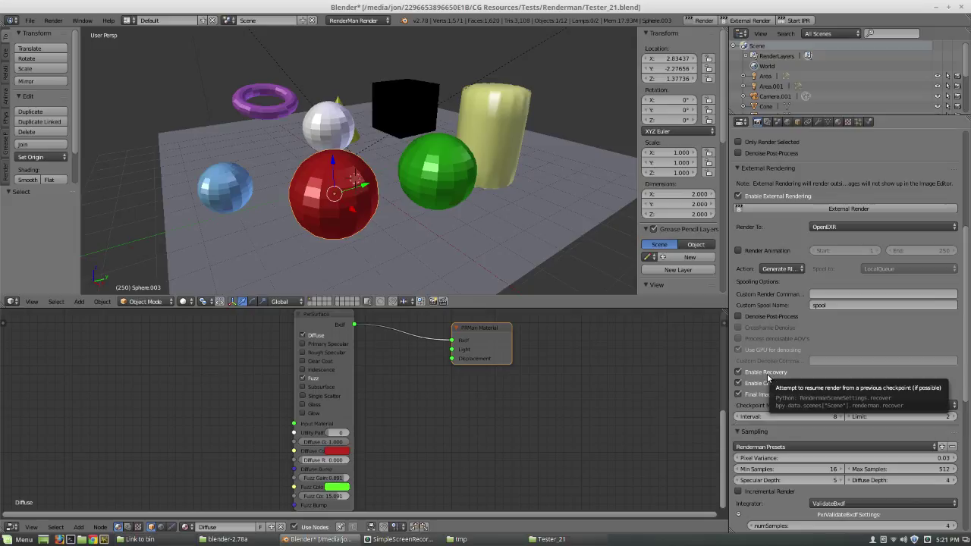
left_click(851, 381)
left_click(849, 380)
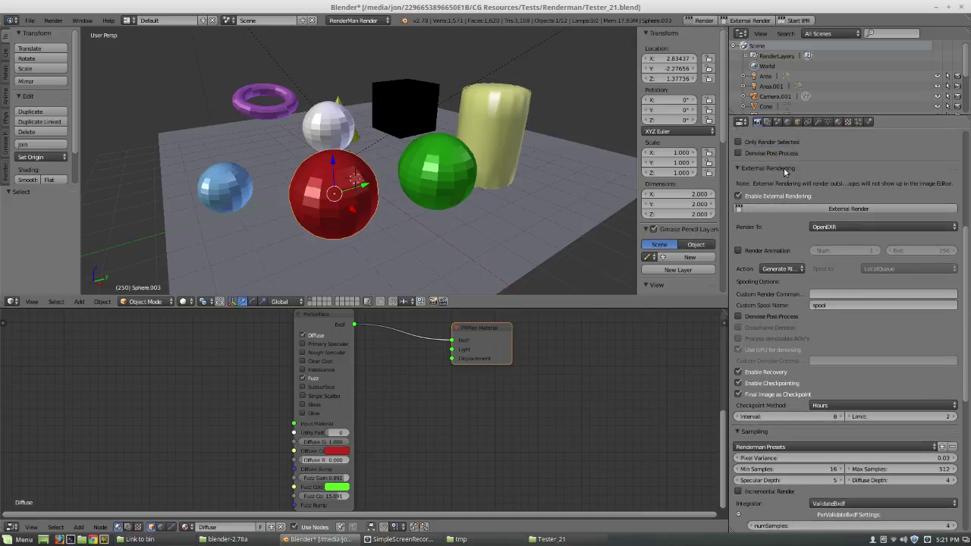
left_click(851, 195)
scroll(776, 372, "up", 2)
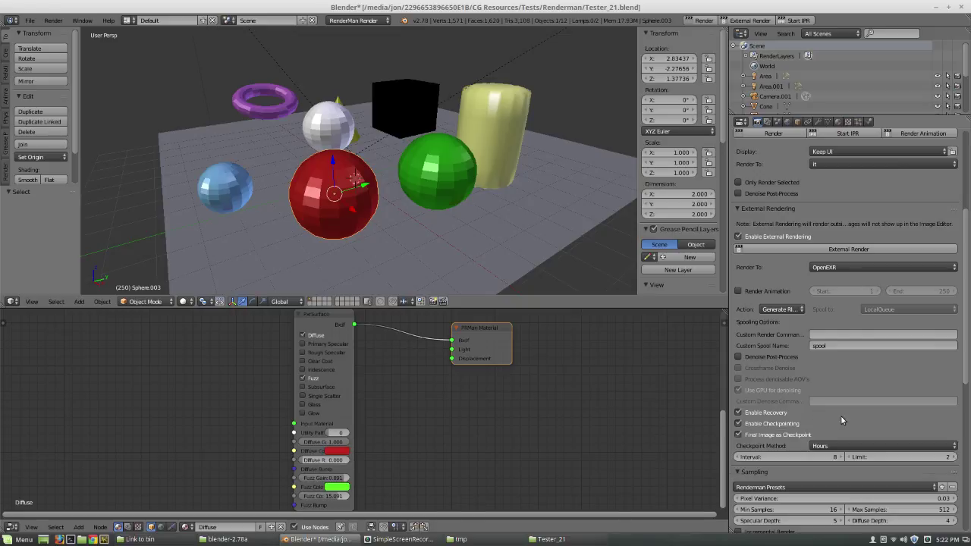
scroll(841, 416, "up", 1)
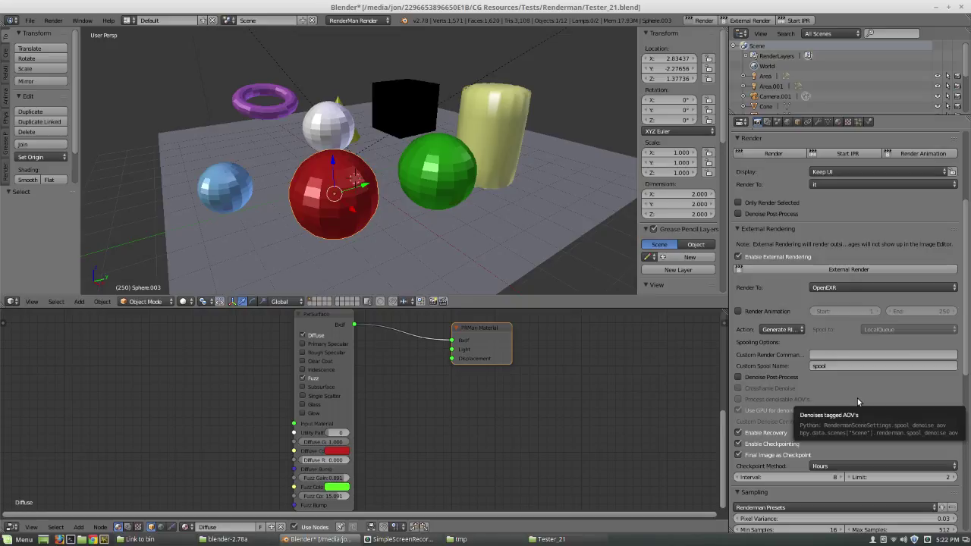
scroll(855, 398, "down", 2)
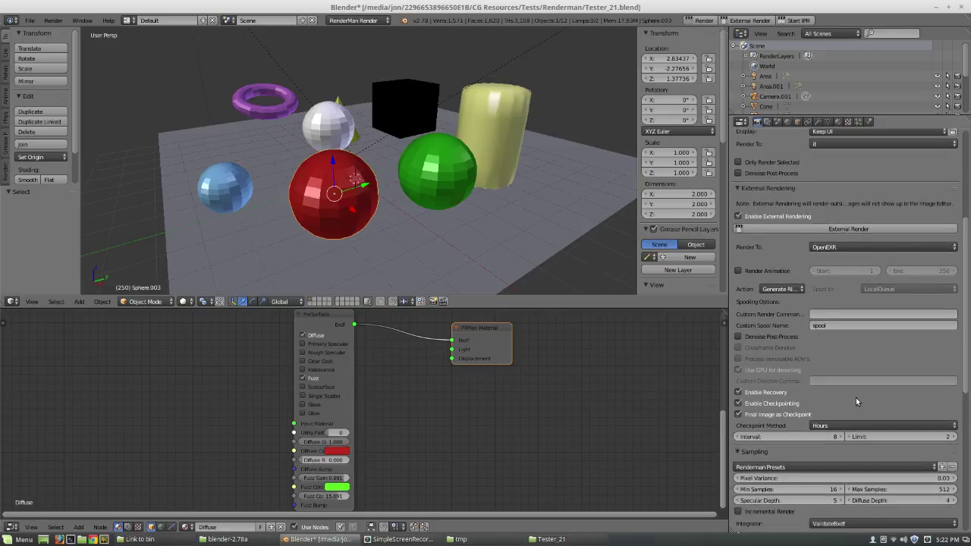